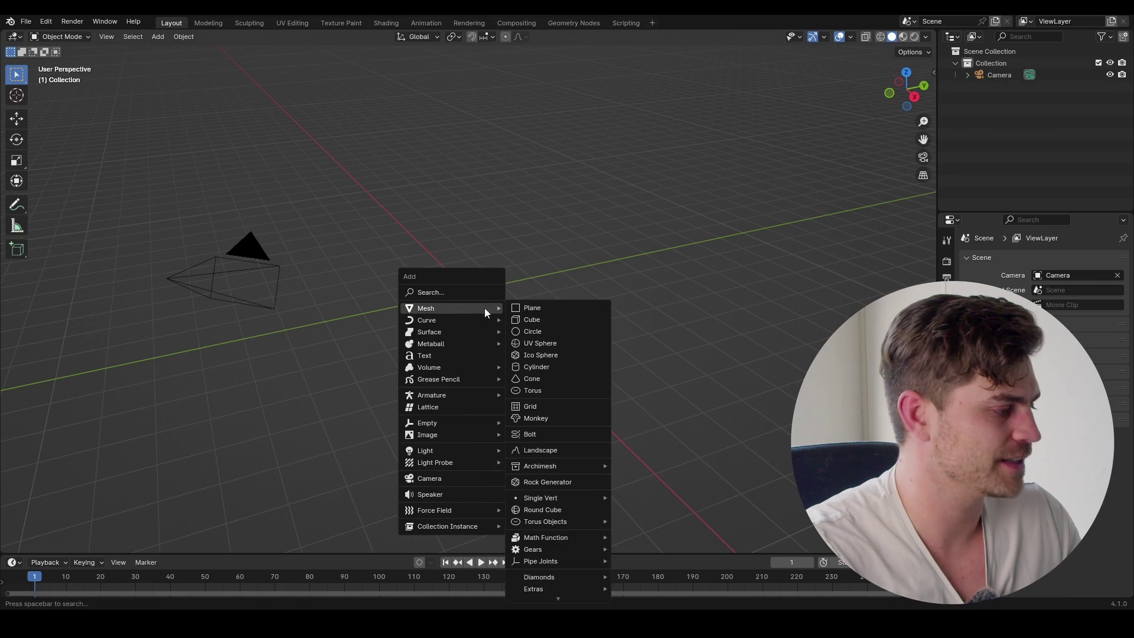
# - Add a cube and raise it 1 m along Z
pyautogui.click(565, 324)
pyautogui.write('gz1')
pyautogui.press('Return')
pyautogui.moveTo(557, 235); pyautogui.dragTo(543, 139, button='middle')
# - Scale the cube about the 3D Cursor pivot into a box, stretching it wider along Y and slightly taller along Z
pyautogui.click(458, 36)
pyautogui.click(475, 78)
pyautogui.press('s')
pyautogui.click(616, 243)
pyautogui.press('s')
pyautogui.press('y')
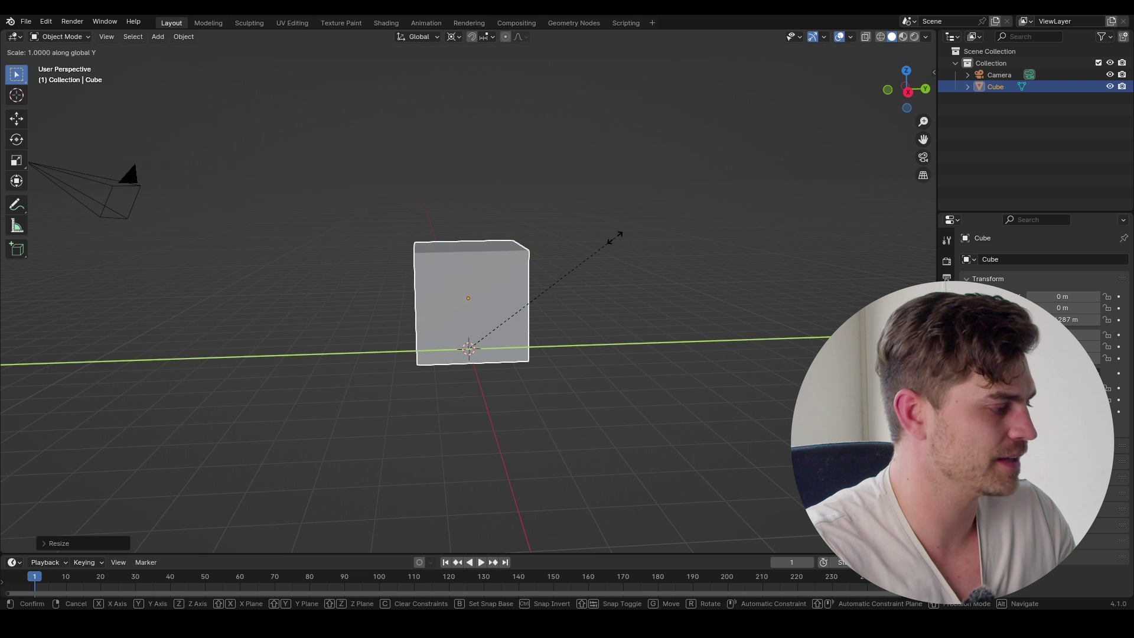
pyautogui.click(780, 239)
pyautogui.press('s')
pyautogui.press('z')
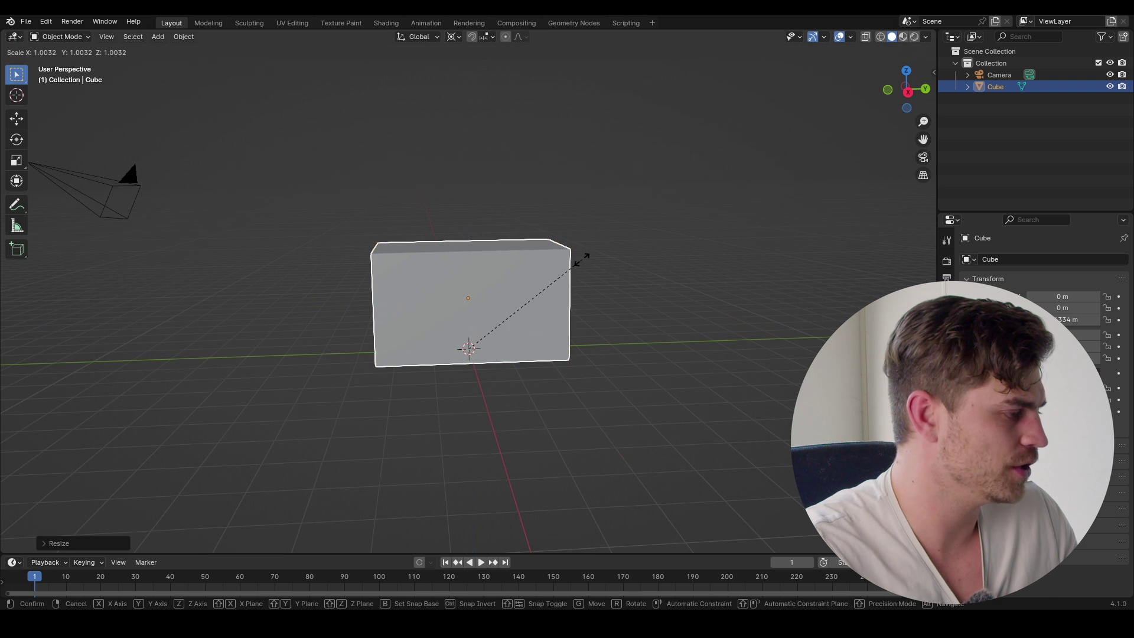
pyautogui.click(619, 266)
# - Apply the box's scale
pyautogui.moveTo(619, 265); pyautogui.dragTo(587, 284, button='middle')
pyautogui.hotkey('ctrl', 'a')
pyautogui.click(587, 284)
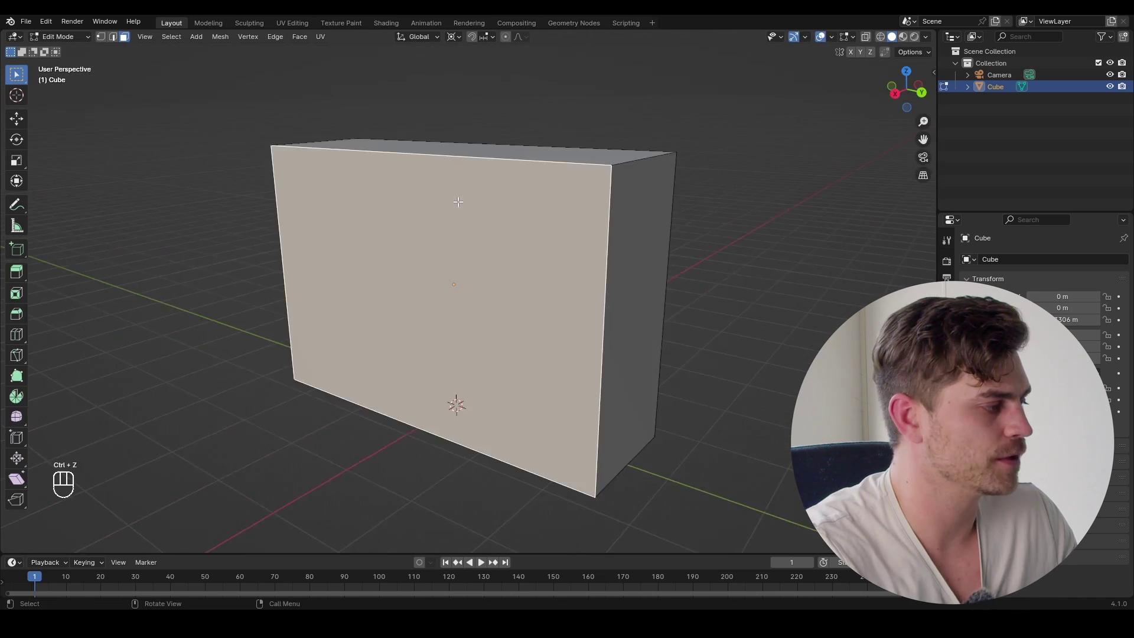
# - Add three centred loop cuts to the box, halving its width, height and depth
pyautogui.moveTo(455, 200); pyautogui.dragTo(504, 212, button='middle')
pyautogui.scroll(-1, 504, 212)
pyautogui.hotkey('ctrl', 'r')
pyautogui.click(483, 205)
pyautogui.rightClick(483, 204)
pyautogui.click(602, 301)
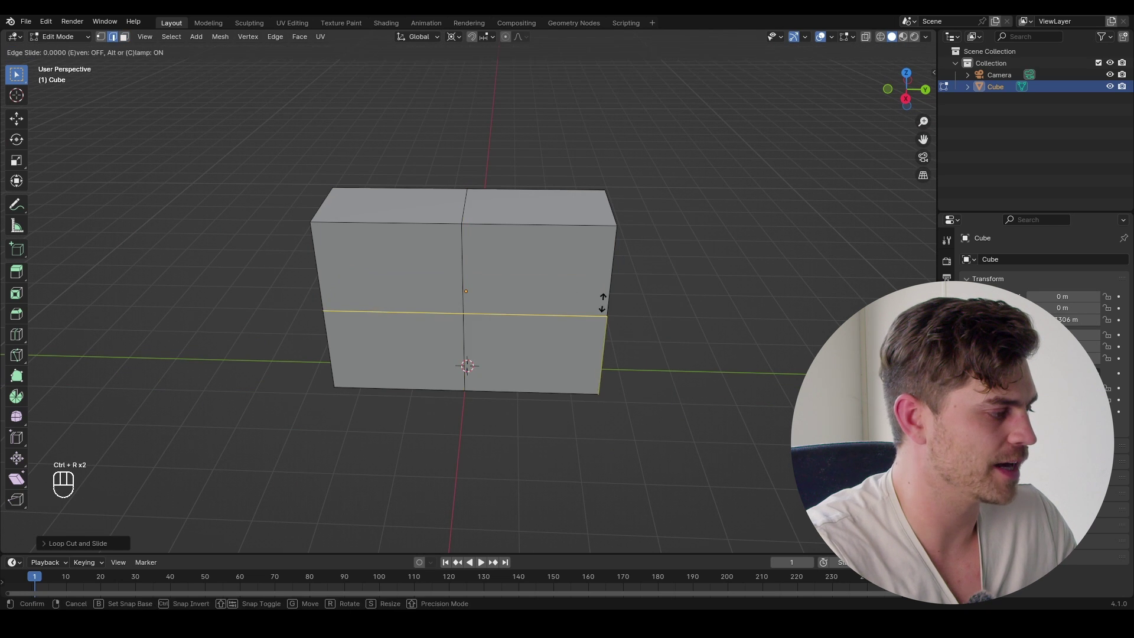
pyautogui.rightClick(602, 302)
pyautogui.moveTo(602, 301); pyautogui.dragTo(544, 212, button='middle')
pyautogui.hotkey('ctrl', 'r')
pyautogui.click(543, 207)
pyautogui.rightClick(543, 207)
# - Add four more centred loop cuts, two horizontal and two vertical, to divide the broad faces into a 4 by 4 grid
pyautogui.moveTo(552, 255); pyautogui.dragTo(525, 249, button='middle')
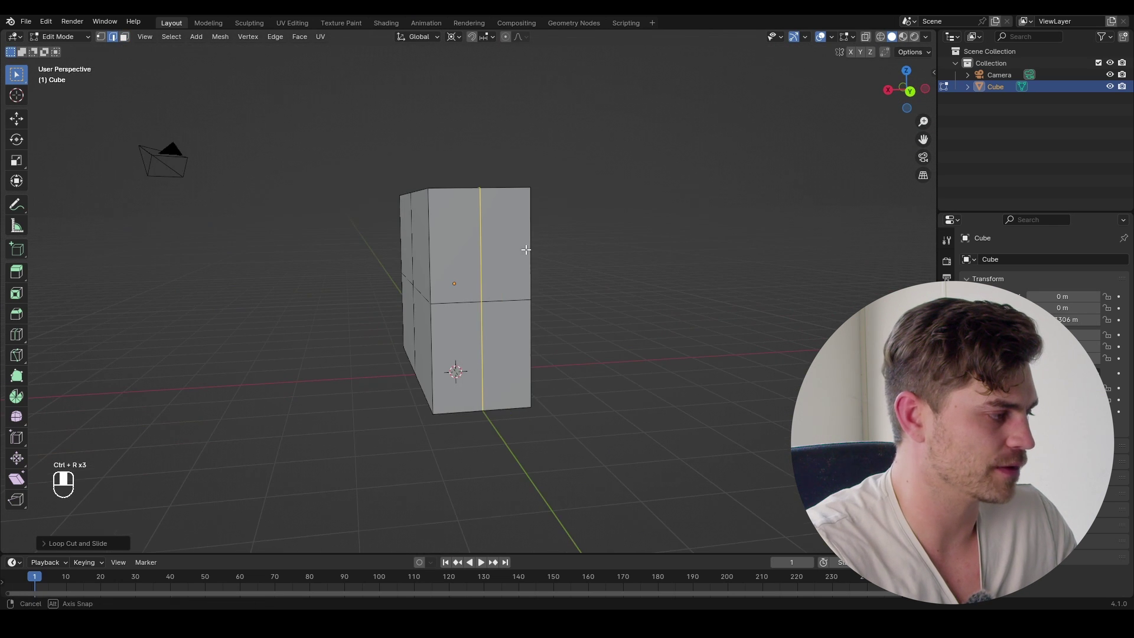
pyautogui.hotkey('ctrl', 'r')
pyautogui.click(524, 249)
pyautogui.rightClick(525, 250)
pyautogui.hotkey('ctrl', 'r')
pyautogui.click(522, 343)
pyautogui.rightClick(522, 343)
pyautogui.moveTo(522, 344); pyautogui.dragTo(591, 360, button='middle')
pyautogui.hotkey('ctrl', 'r')
pyautogui.click(489, 217)
pyautogui.rightClick(487, 218)
pyautogui.hotkey('ctrl', 'r')
pyautogui.click(400, 205)
pyautogui.rightClick(402, 206)
# - Subdivide the entire mesh once
pyautogui.moveTo(571, 272); pyautogui.dragTo(440, 281, button='middle')
pyautogui.press('Tab')
pyautogui.press('Tab')
pyautogui.press('a')
pyautogui.rightClick(485, 272)
pyautogui.click(480, 250)
# - Select all faces on both broad sides of the box and inset them by about 0.067 m
pyautogui.moveTo(480, 255); pyautogui.dragTo(313, 201, button='middle')
pyautogui.press('3')
pyautogui.moveTo(609, 400); pyautogui.dragTo(610, 401)
pyautogui.moveTo(683, 287); pyautogui.dragTo(415, 289, button='middle')
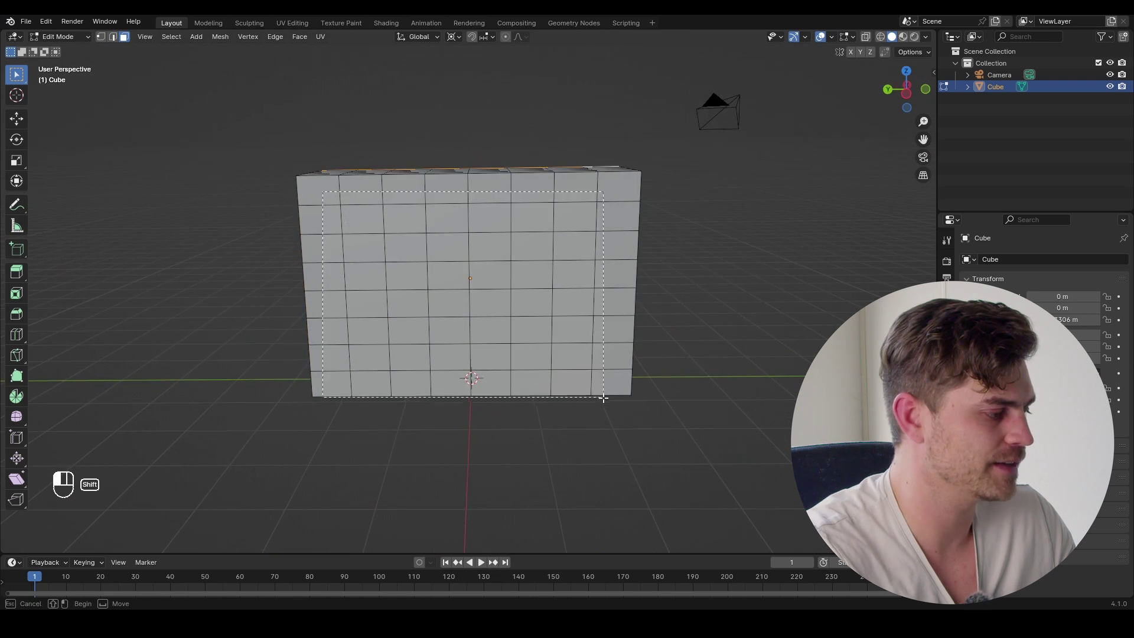
pyautogui.keyDown('shift'); pyautogui.moveTo(605, 398); pyautogui.dragTo(605, 398); pyautogui.keyUp('shift')
pyautogui.press('i')
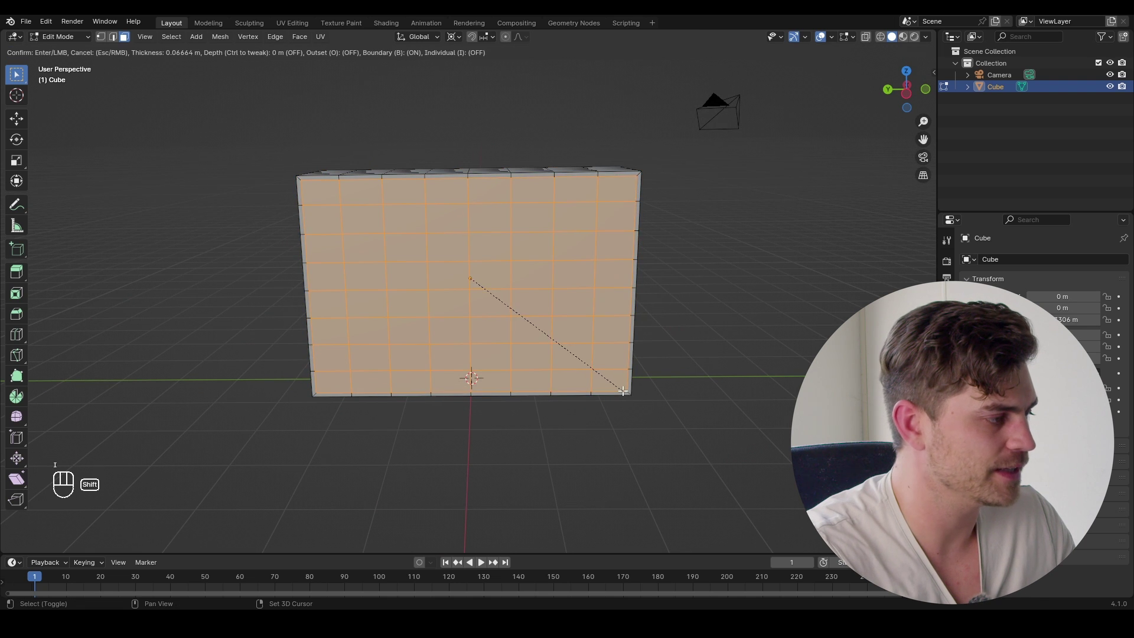
pyautogui.click(623, 390)
# - Extrude the inset broad faces inward along their normals by about 0.04 m
pyautogui.moveTo(547, 321); pyautogui.dragTo(631, 344, button='middle')
pyautogui.hotkey('alt', 'e')
pyautogui.click(632, 347)
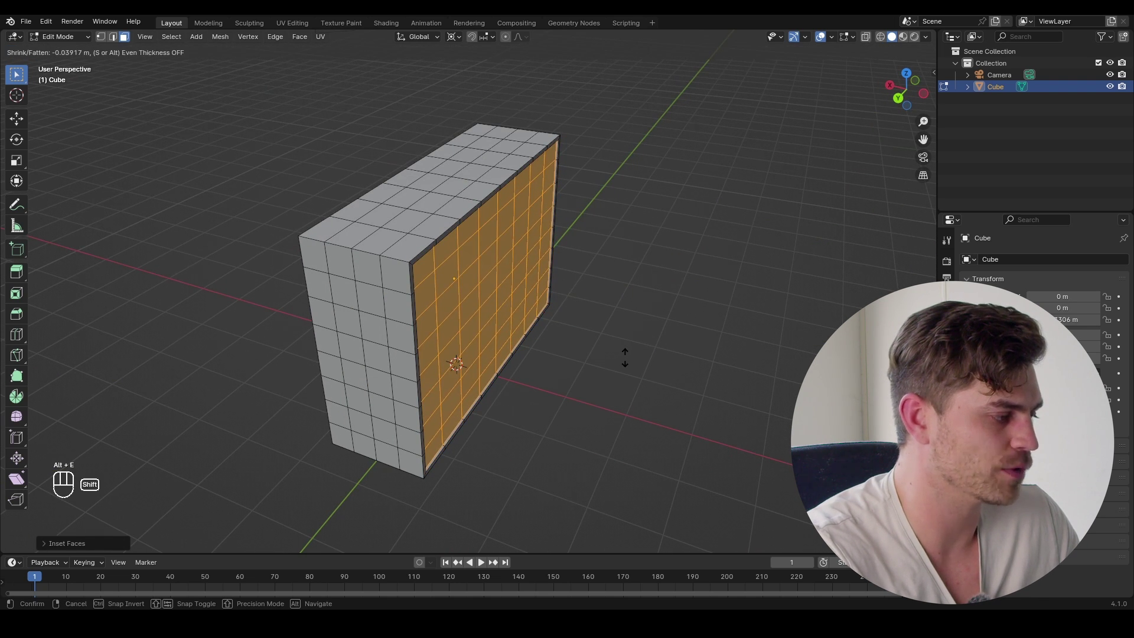
pyautogui.click(622, 357)
# - Add a level 3 Subdivision Surface modifier to the box
pyautogui.press('Tab')
pyautogui.moveTo(621, 357); pyautogui.dragTo(496, 246, button='middle')
pyautogui.hotkey('ctrl', '3')
pyautogui.press('Tab')
# - Inset the four central faces on the box's narrow sides by about 0.107 m
pyautogui.scroll(2, 573, 310)
pyautogui.scroll(-2, 528, 278)
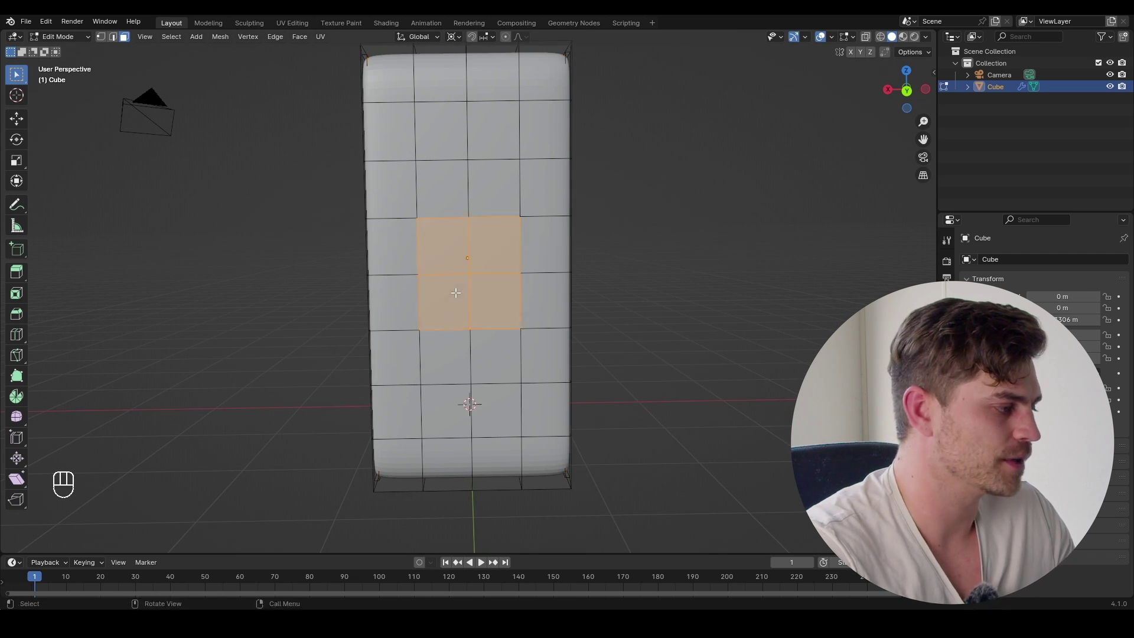
pyautogui.press('i')
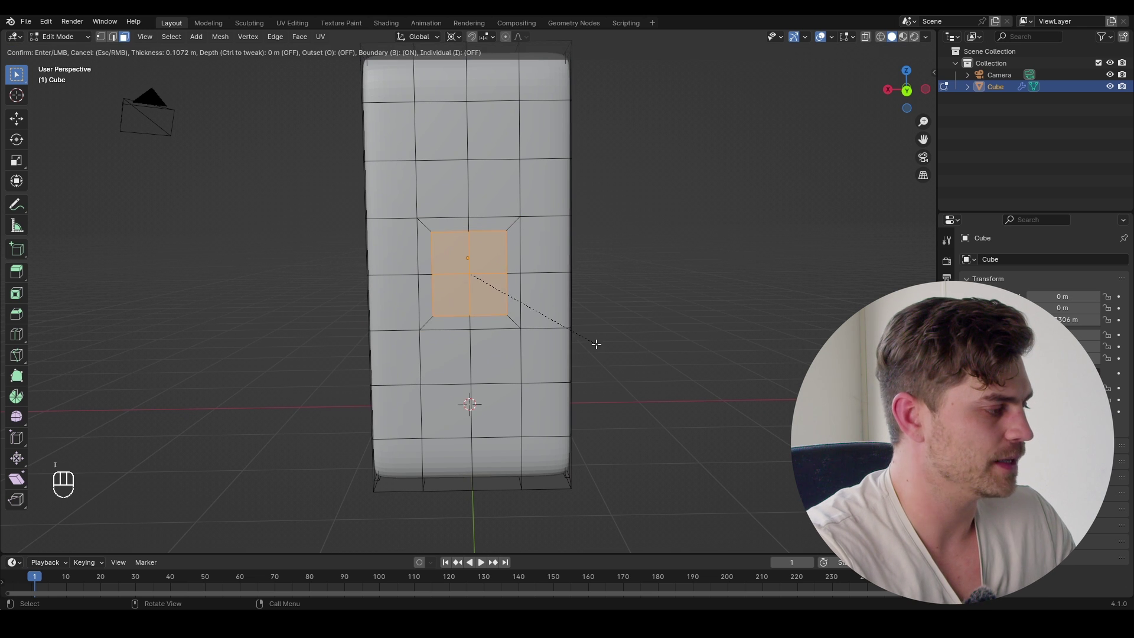
pyautogui.click(596, 344)
# - Scale the inset faces to roughly square proportions using the Median Point pivot
pyautogui.click(452, 36)
pyautogui.click(483, 105)
pyautogui.press('s')
pyautogui.rightClick(652, 298)
pyautogui.press('s')
pyautogui.press('x')
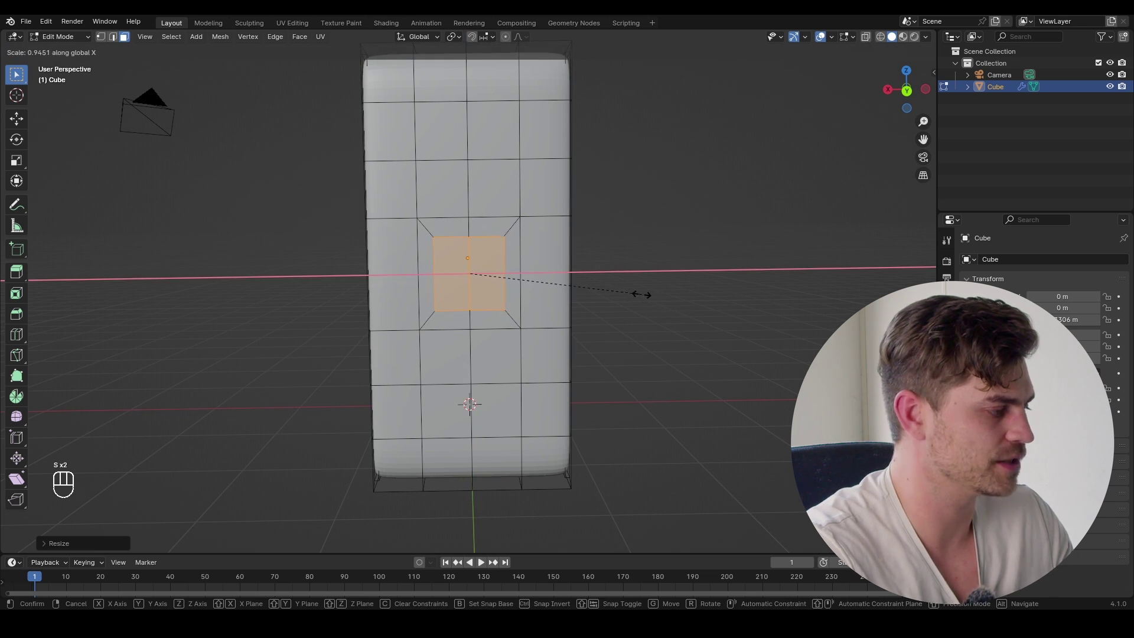
pyautogui.click(640, 294)
# - Reshape the inset faces into circles with LoopTools Circle
pyautogui.rightClick(503, 261)
pyautogui.moveTo(497, 244)
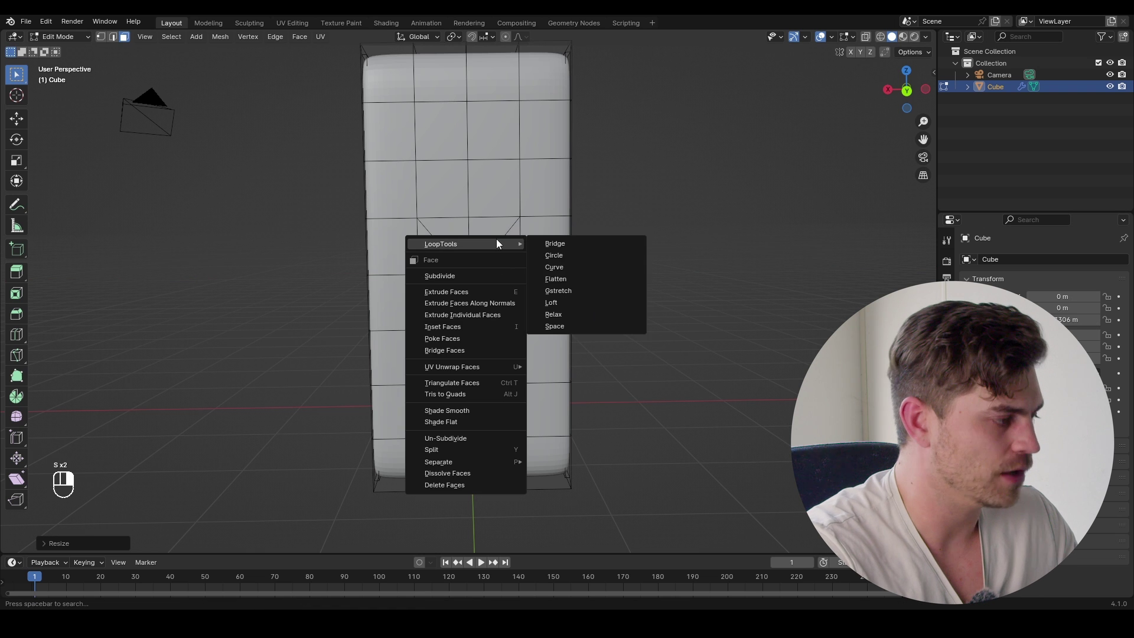
pyautogui.click(596, 262)
pyautogui.scroll(5, 575, 292)
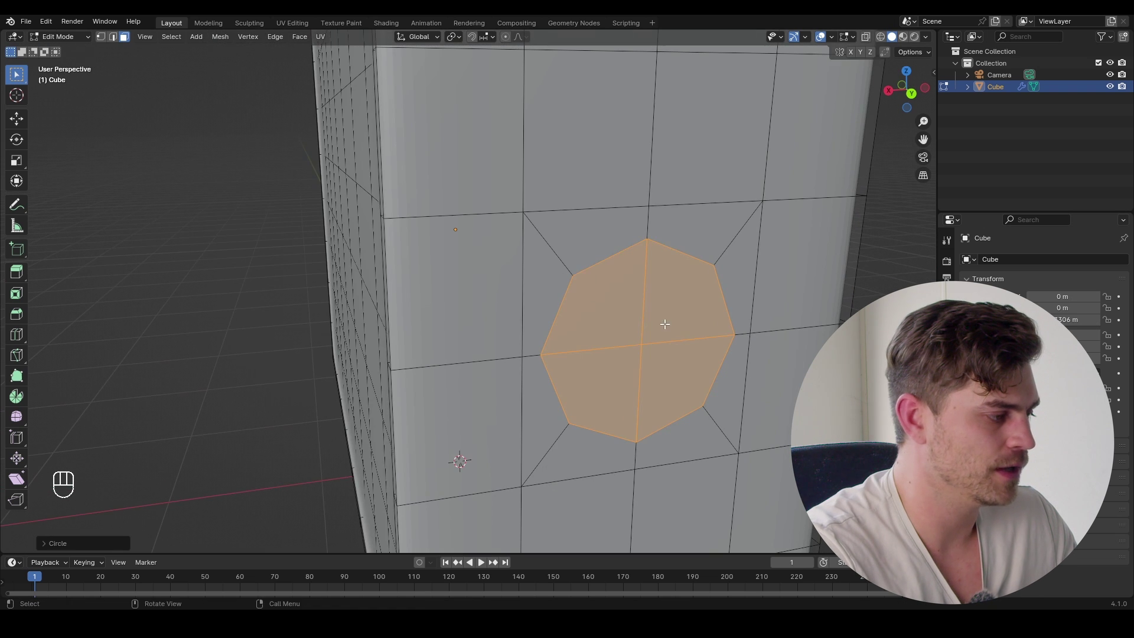
# - Delete the circular faces on the narrow sides and extrude the hole edges inward along Y
pyautogui.press('x')
pyautogui.click(650, 270)
pyautogui.moveTo(613, 274); pyautogui.dragTo(388, 290, button='middle')
pyautogui.press('e')
pyautogui.press('x')
pyautogui.press('y')
pyautogui.click(491, 264)
pyautogui.moveTo(491, 263)
pyautogui.mouseDown(button='middle')
pyautogui.moveTo(504, 286)
pyautogui.moveTo(491, 253)
pyautogui.mouseUp(button='middle')
pyautogui.press('g')
pyautogui.click(504, 285)
pyautogui.press('s')
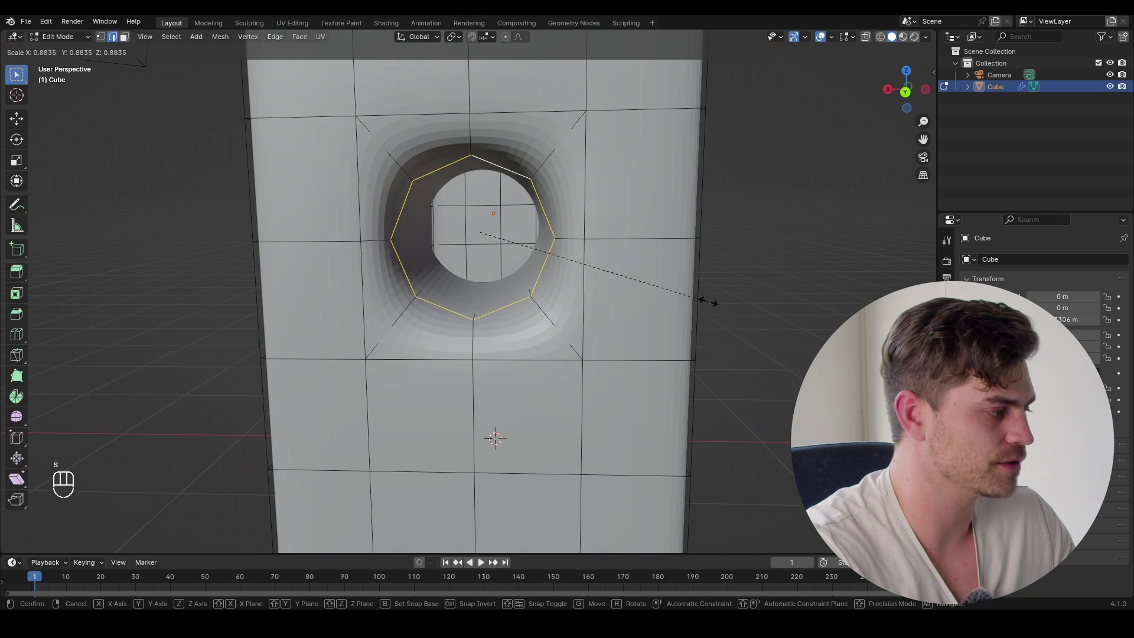
pyautogui.rightClick(604, 248)
pyautogui.moveTo(523, 198); pyautogui.dragTo(490, 207, button='middle')
pyautogui.press('s')
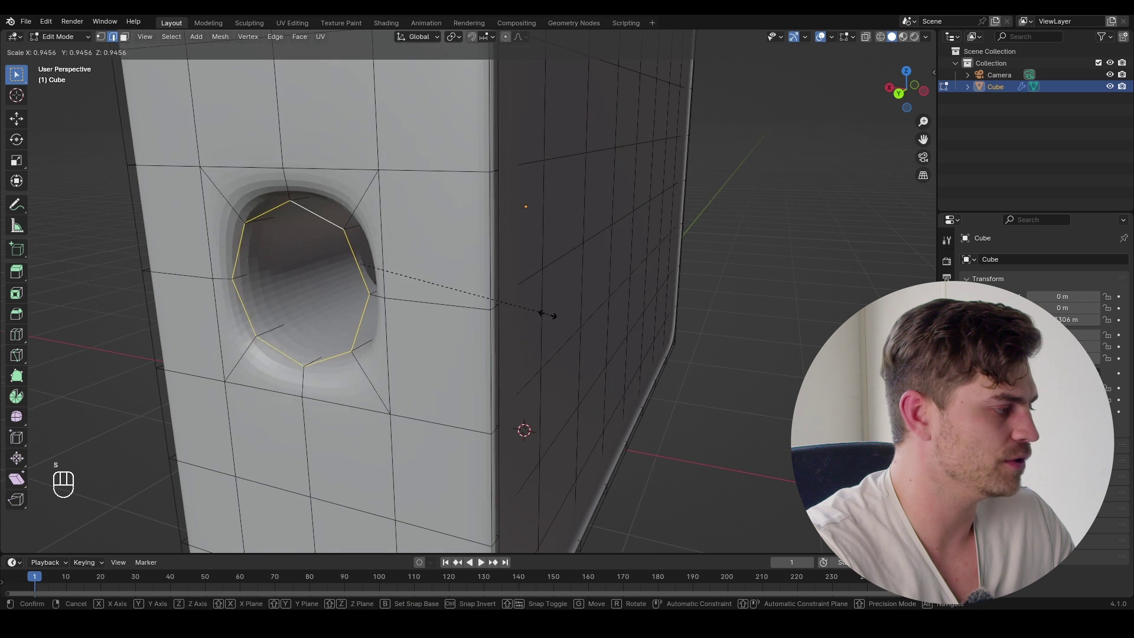
pyautogui.rightClick(466, 284)
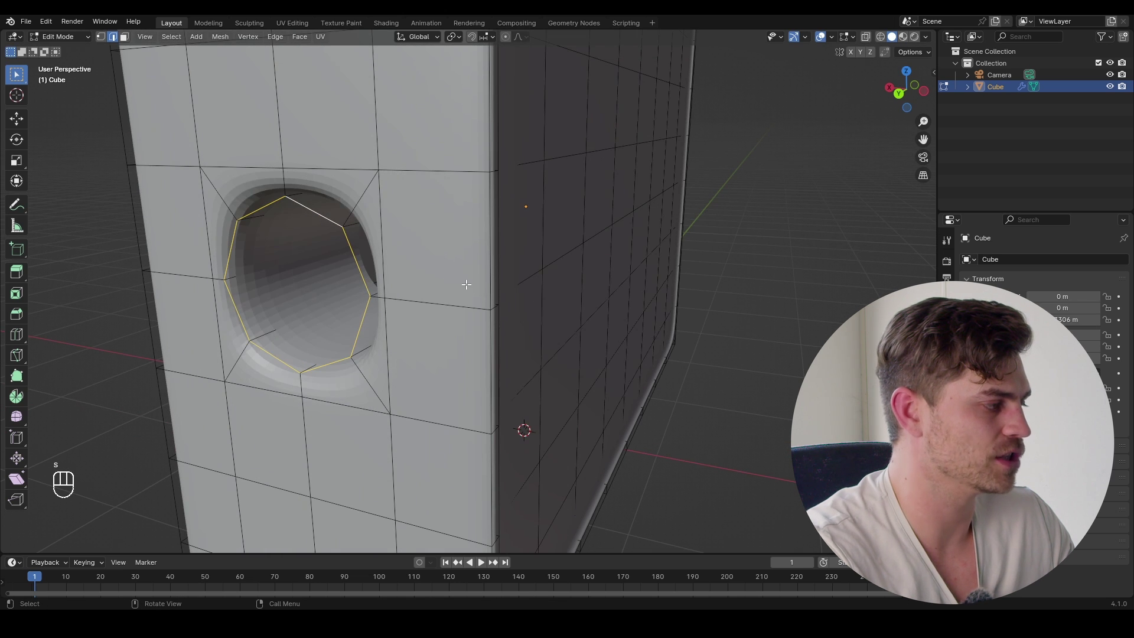
# - Shrink the holes' rim edge loops to about 0.44 of their size using the Individual Origins pivot
pyautogui.click(458, 39)
pyautogui.click(504, 93)
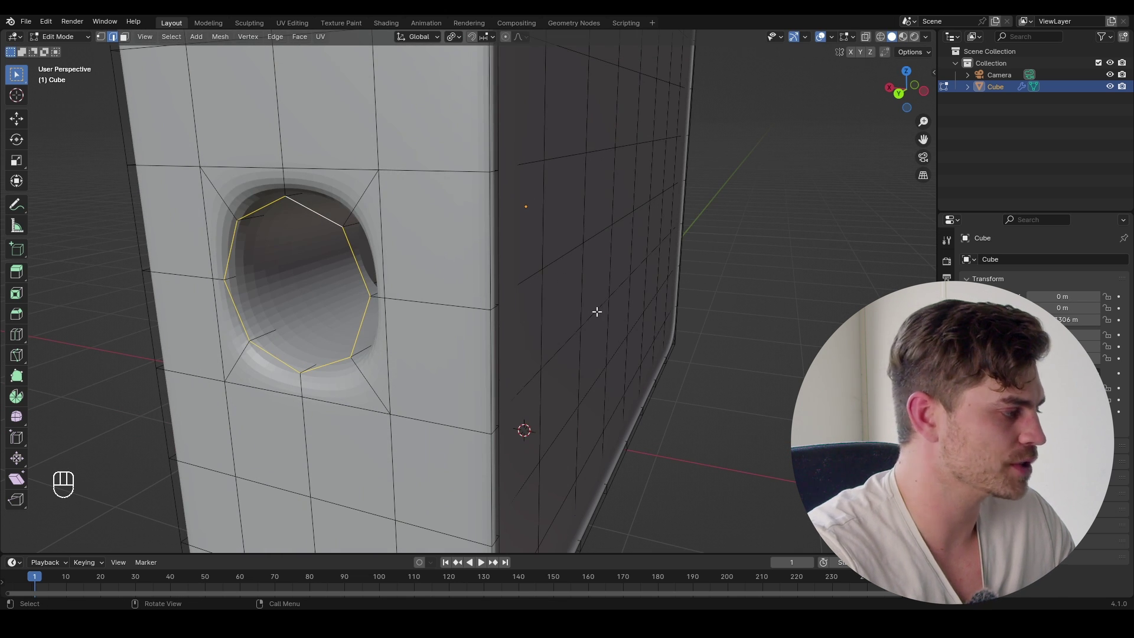
pyautogui.press('s')
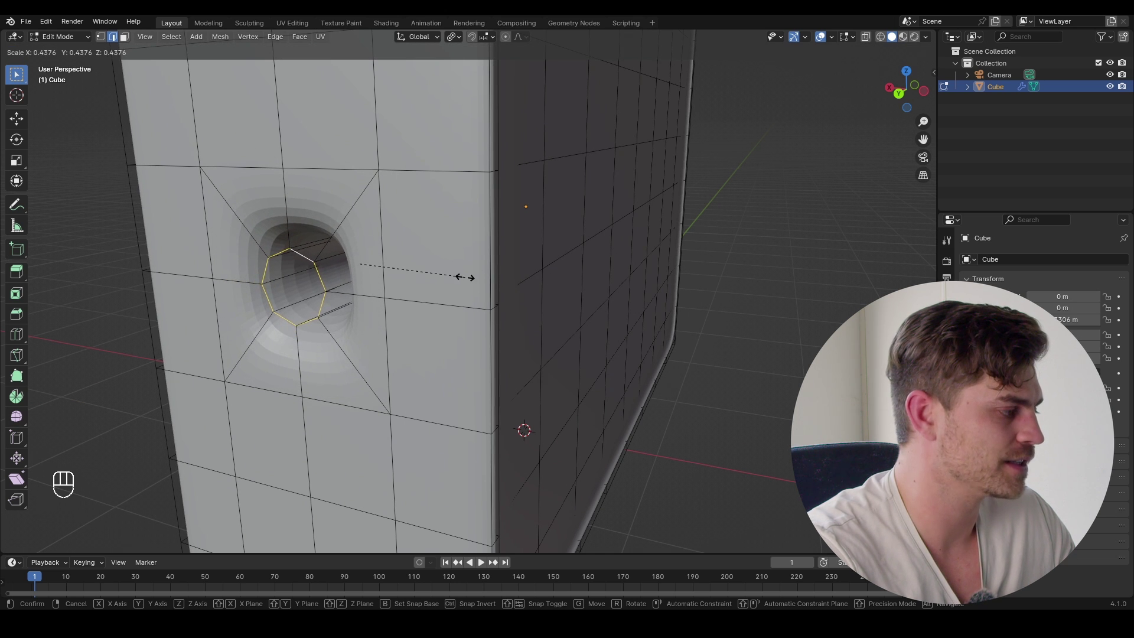
pyautogui.click(464, 277)
# - Close the hole's inner end with Grid Fill and inset the new faces by about 0.01 m
pyautogui.moveTo(469, 276); pyautogui.dragTo(514, 257, button='middle')
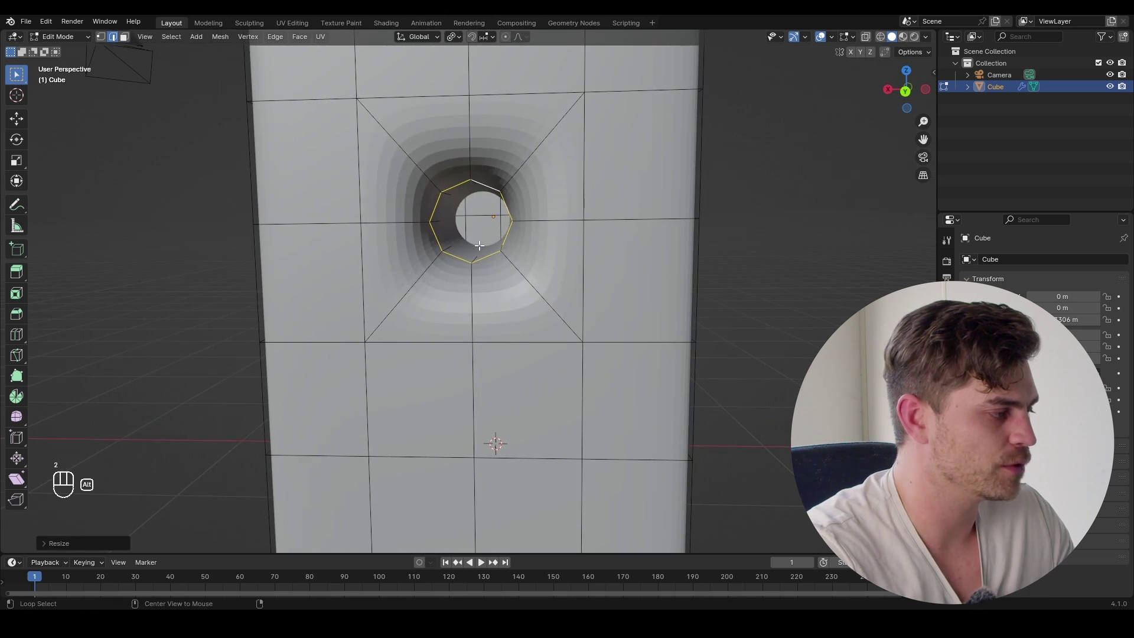
pyautogui.scroll(5, 480, 242)
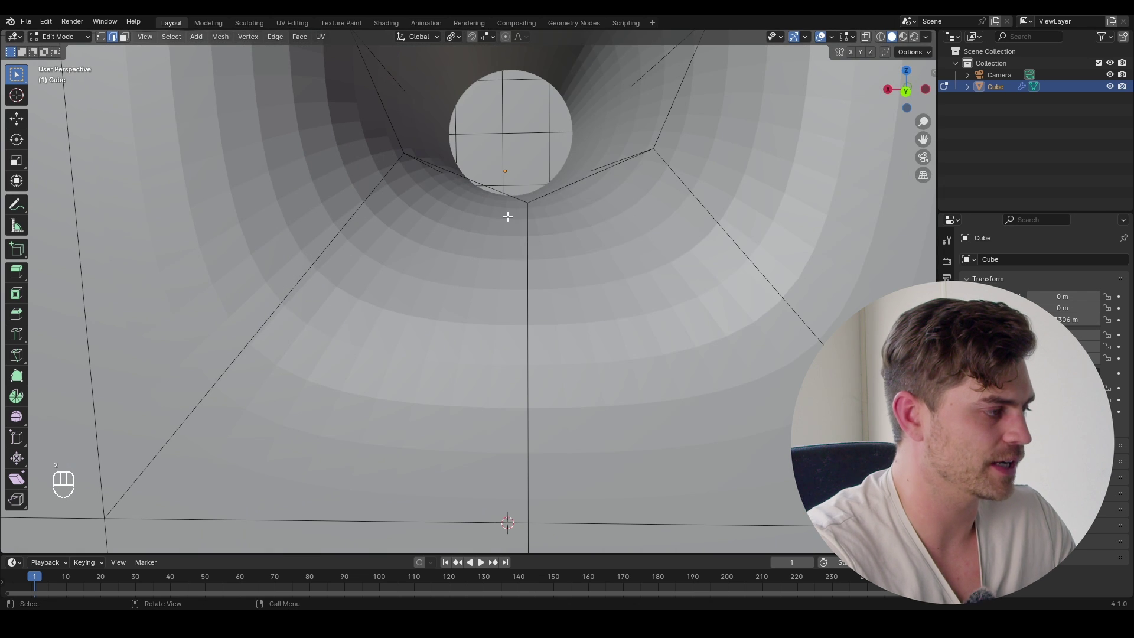
pyautogui.press('space')
pyautogui.click(583, 238)
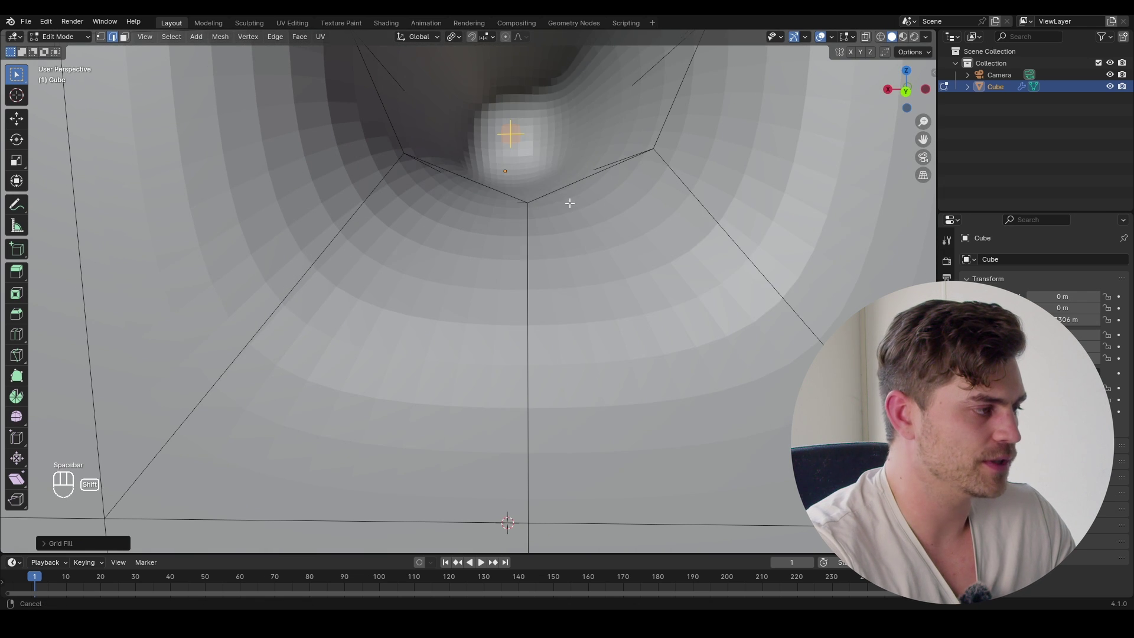
pyautogui.moveTo(566, 203); pyautogui.dragTo(567, 241, button='middle')
pyautogui.press('i')
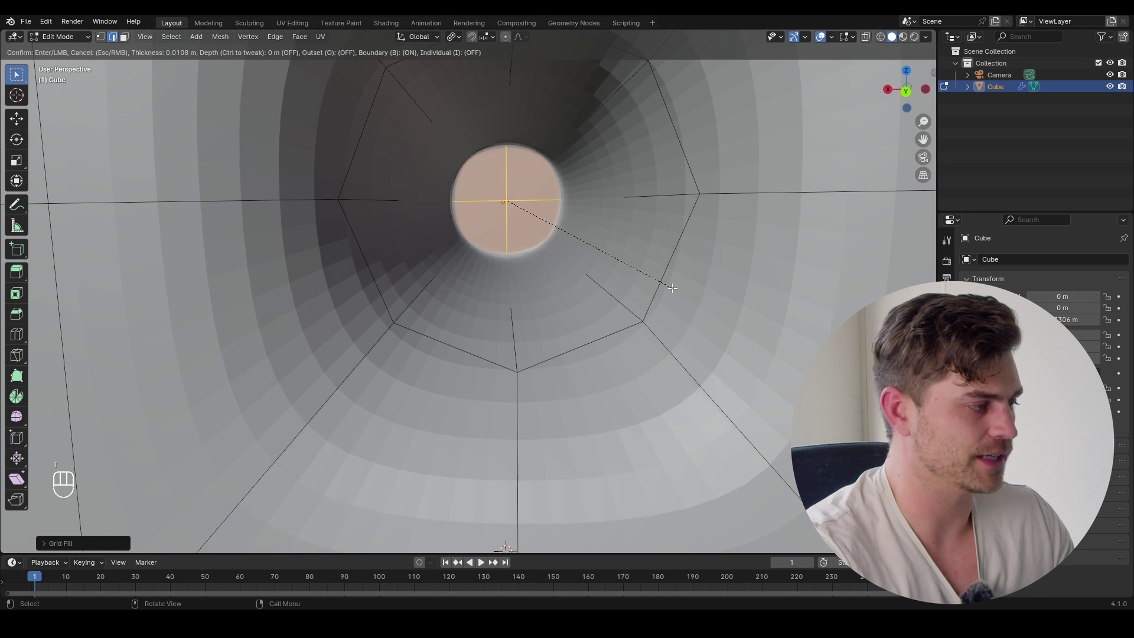
pyautogui.click(669, 285)
# - Add a loop cut inside the hole and slide it along the hole's wall
pyautogui.moveTo(613, 256); pyautogui.dragTo(561, 292, button='middle')
pyautogui.hotkey('ctrl', 'r')
pyautogui.click(387, 243)
pyautogui.moveTo(371, 253); pyautogui.dragTo(328, 292)
pyautogui.click(332, 295)
pyautogui.moveTo(333, 295); pyautogui.dragTo(377, 271, button='middle')
pyautogui.press('Tab')
pyautogui.scroll(-6, 505, 275)
pyautogui.moveTo(508, 275)
pyautogui.mouseDown(button='middle')
pyautogui.moveTo(491, 278)
pyautogui.moveTo(510, 305)
pyautogui.moveTo(571, 293)
pyautogui.moveTo(488, 274)
pyautogui.moveTo(496, 260)
pyautogui.mouseUp(button='middle')
# - Crease the edge loop around the hole's rim
pyautogui.press('Tab')
pyautogui.scroll(5, 488, 273)
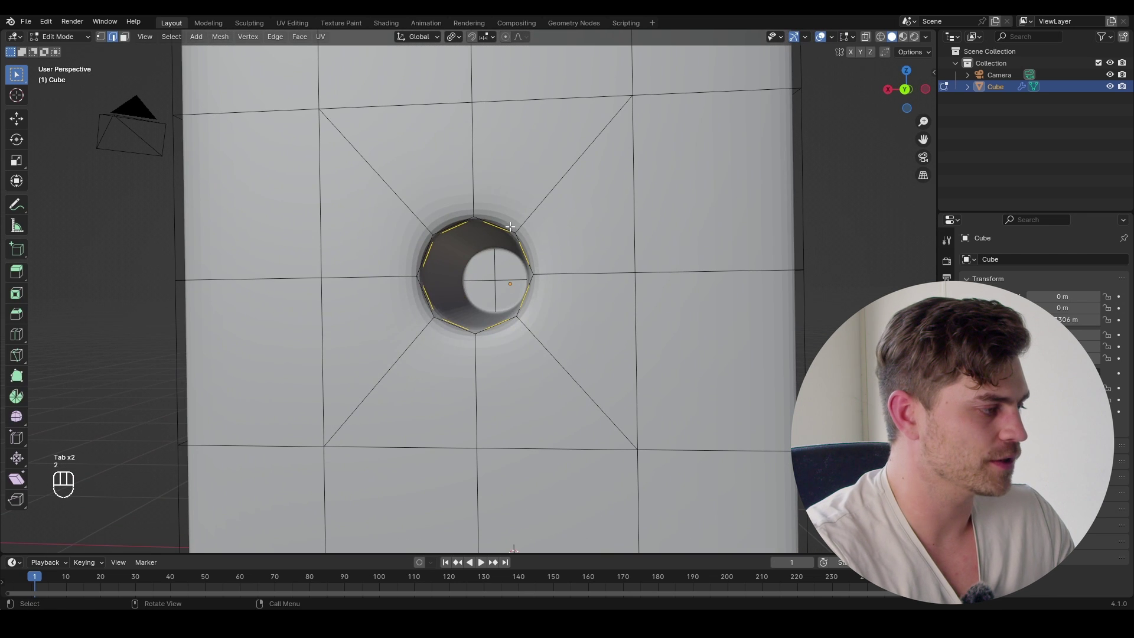
pyautogui.hotkey('shift', 'e')
pyautogui.click(600, 291)
pyautogui.press('Tab')
pyautogui.moveTo(599, 291); pyautogui.dragTo(519, 274, button='middle')
pyautogui.hotkey('ctrl', 'z')
pyautogui.hotkey('ctrl', 'z')
# - Add another loop cut on the hole's inner wall and slide it near the rim
pyautogui.scroll(5, 519, 274)
pyautogui.hotkey('ctrl', 'r')
pyautogui.click(550, 329)
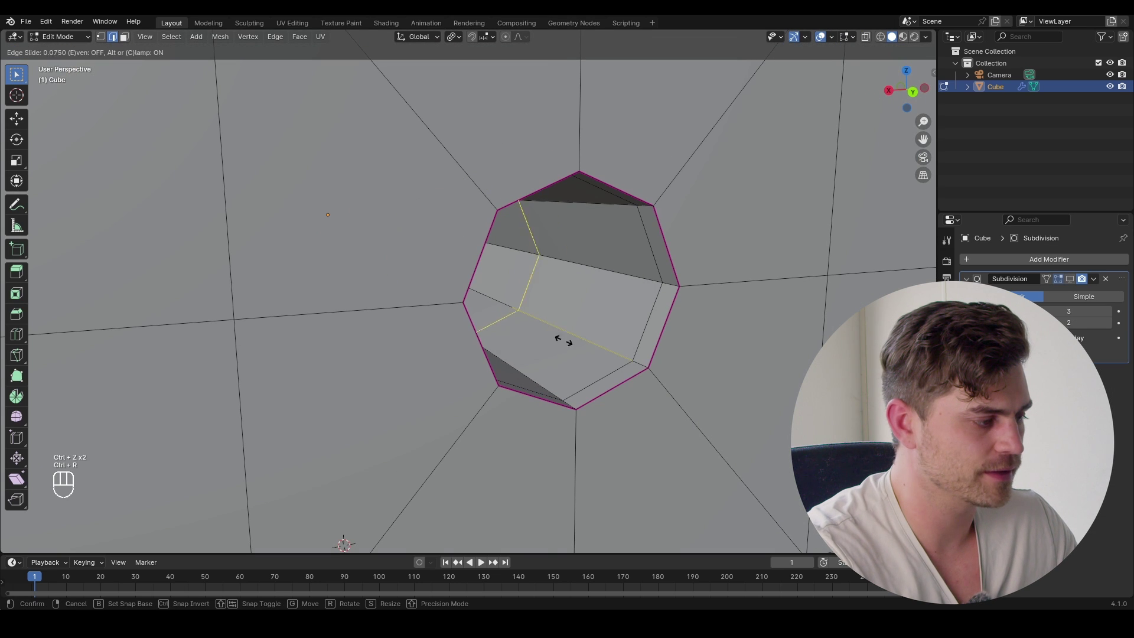
pyautogui.click(632, 378)
# - Inset the face loops just inside the hole's rim and extrude them along their normals toward the hole's centre
pyautogui.press('3')
pyautogui.keyDown('alt'); pyautogui.click(623, 356); pyautogui.keyUp('alt')
pyautogui.keyDown('alt'); pyautogui.keyDown('shift'); pyautogui.click(654, 365); pyautogui.keyUp('shift'); pyautogui.keyUp('alt')
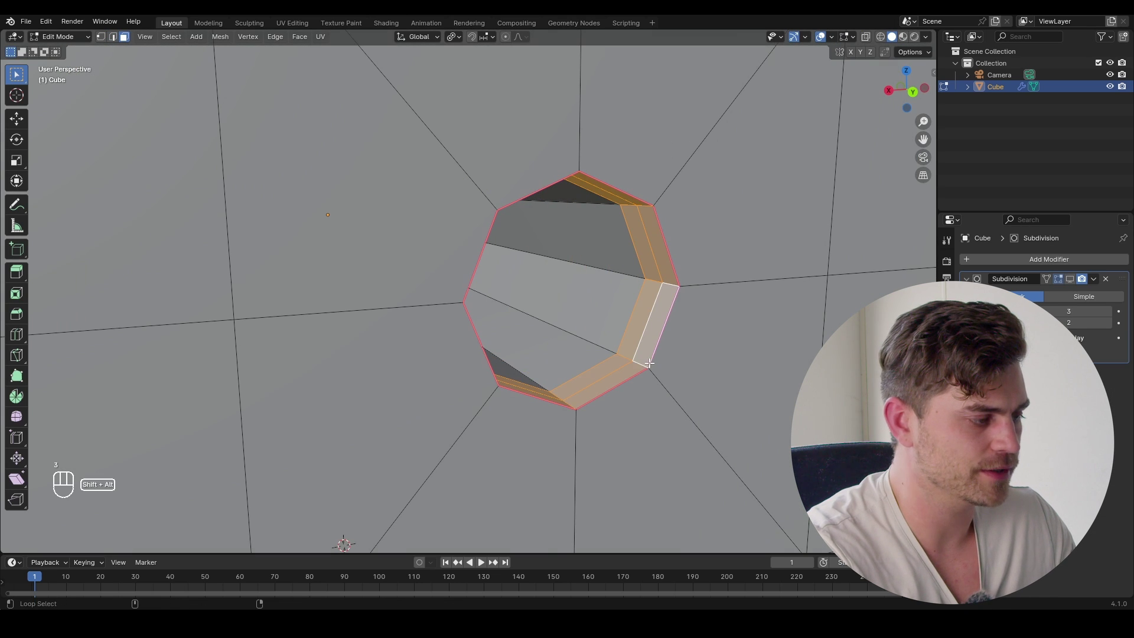
pyautogui.press('i')
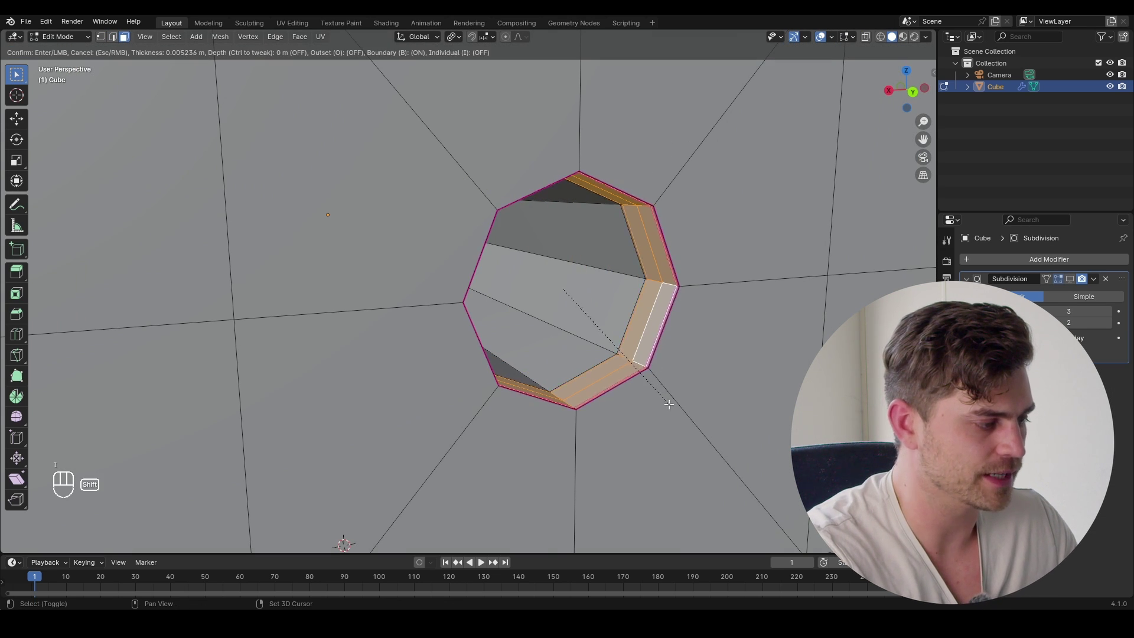
pyautogui.click(648, 385)
pyautogui.hotkey('alt', 'e')
pyautogui.click(642, 383)
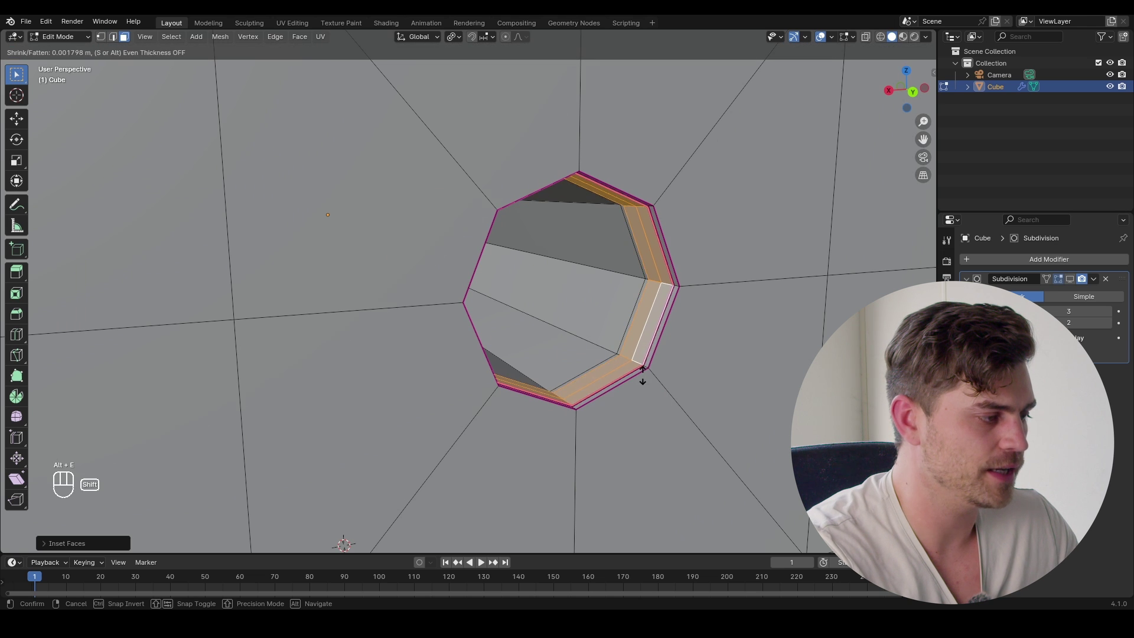
pyautogui.click(663, 317)
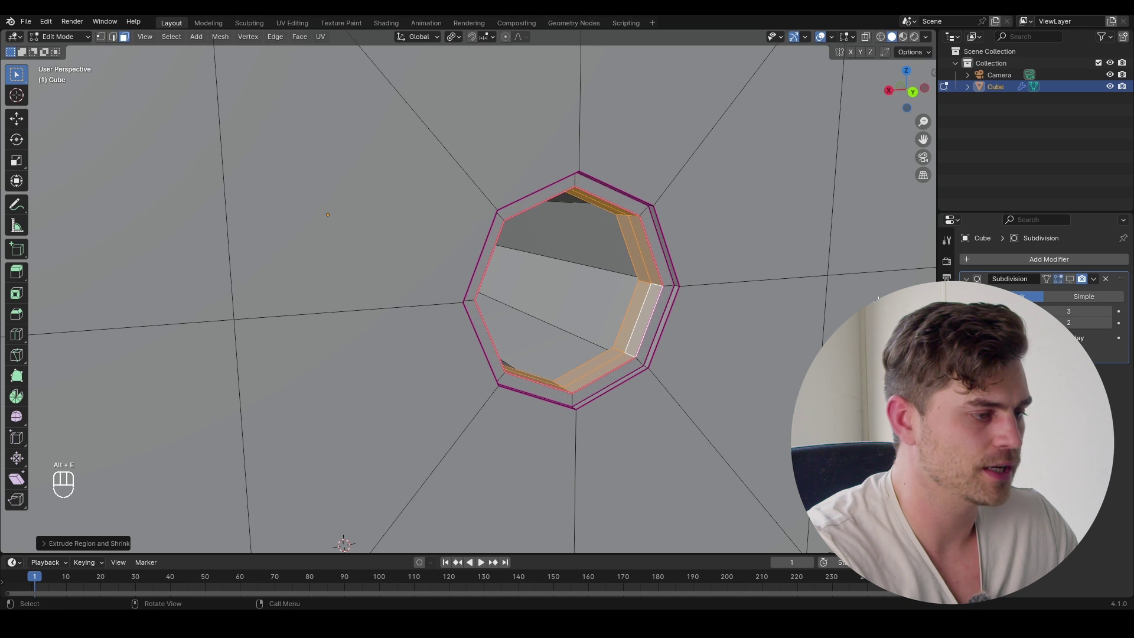
# - Turn on the Subdivision modifier's viewport display and inspect the hole in Object Mode
pyautogui.click(1070, 279)
pyautogui.press('Tab')
pyautogui.moveTo(626, 304); pyautogui.dragTo(263, 280, button='middle')
pyautogui.scroll(-3, 422, 327)
pyautogui.moveTo(422, 327)
pyautogui.mouseDown(button='middle')
pyautogui.moveTo(479, 314)
pyautogui.moveTo(441, 338)
pyautogui.mouseUp(button='middle')
pyautogui.keyDown('shift'); pyautogui.moveTo(441, 337); pyautogui.dragTo(486, 249, button='middle'); pyautogui.keyUp('shift')
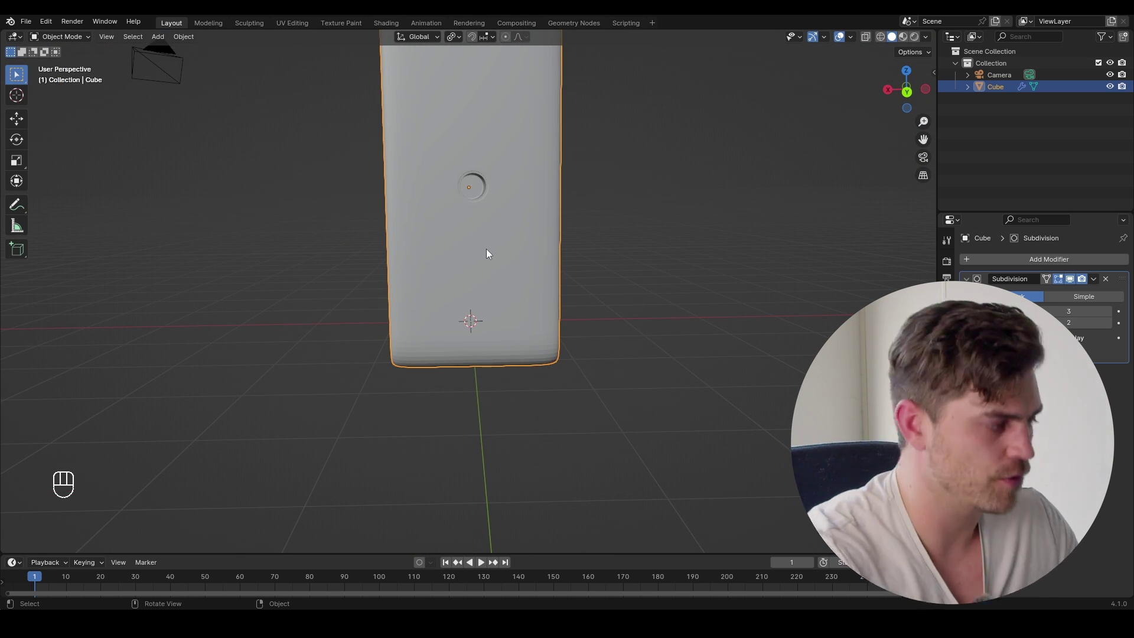
# - Inset the four central faces below the hole by about 0.206 m
pyautogui.press('Tab')
pyautogui.scroll(3, 481, 247)
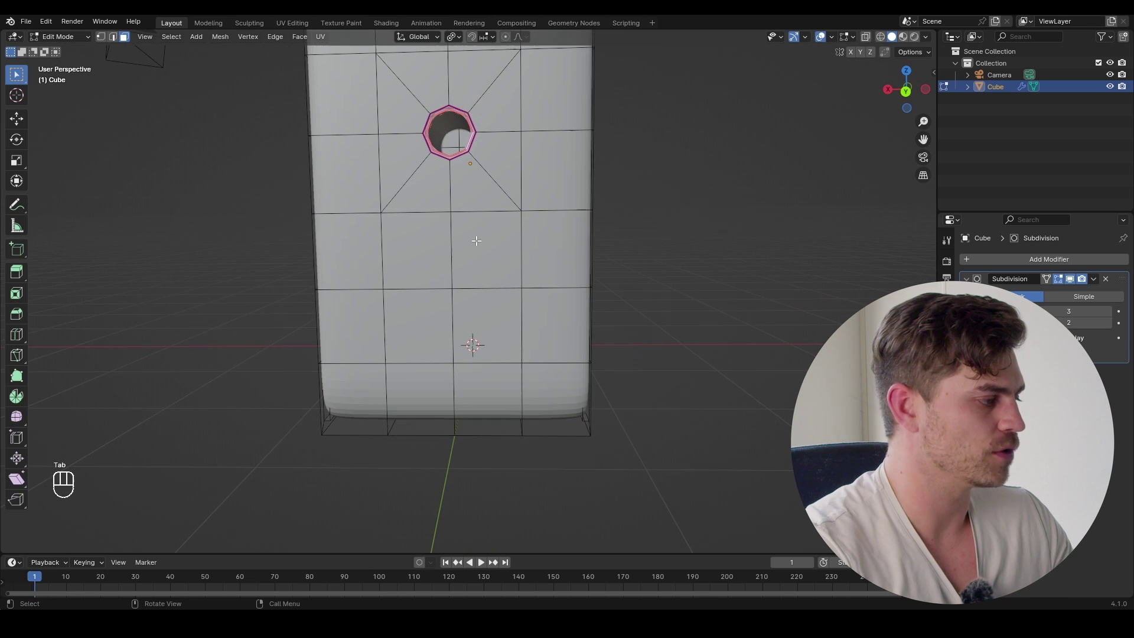
pyautogui.moveTo(413, 325); pyautogui.dragTo(413, 325)
pyautogui.scroll(2, 623, 349)
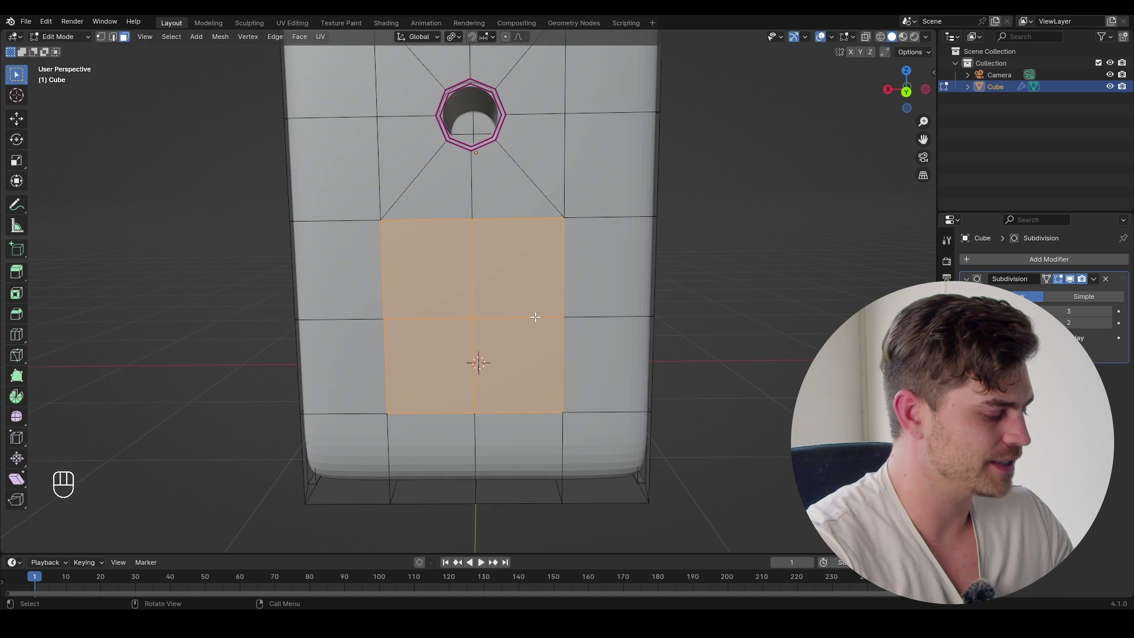
pyautogui.press('i')
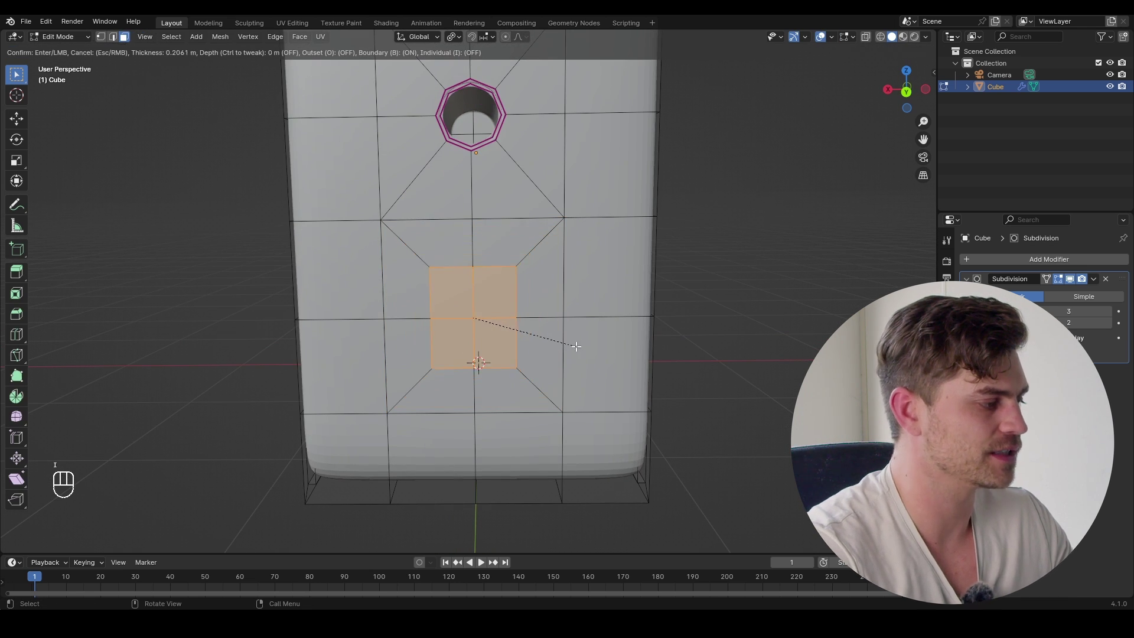
pyautogui.click(575, 346)
# - Narrow the inset faces below the hole along X to slightly over half their width
pyautogui.press('s')
pyautogui.press('x')
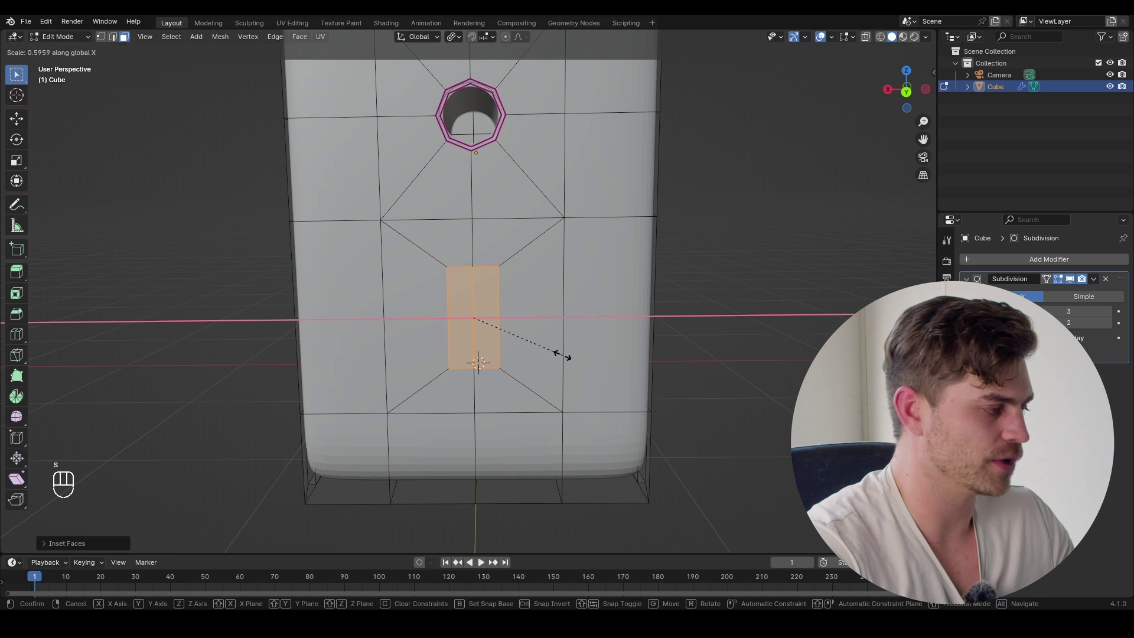
pyautogui.click(557, 357)
# - Switch the transform pivot to the selection's midpoint and spread the inset outline's upper and lower middle vertices apart along Z
pyautogui.scroll(2, 462, 248)
pyautogui.press('1')
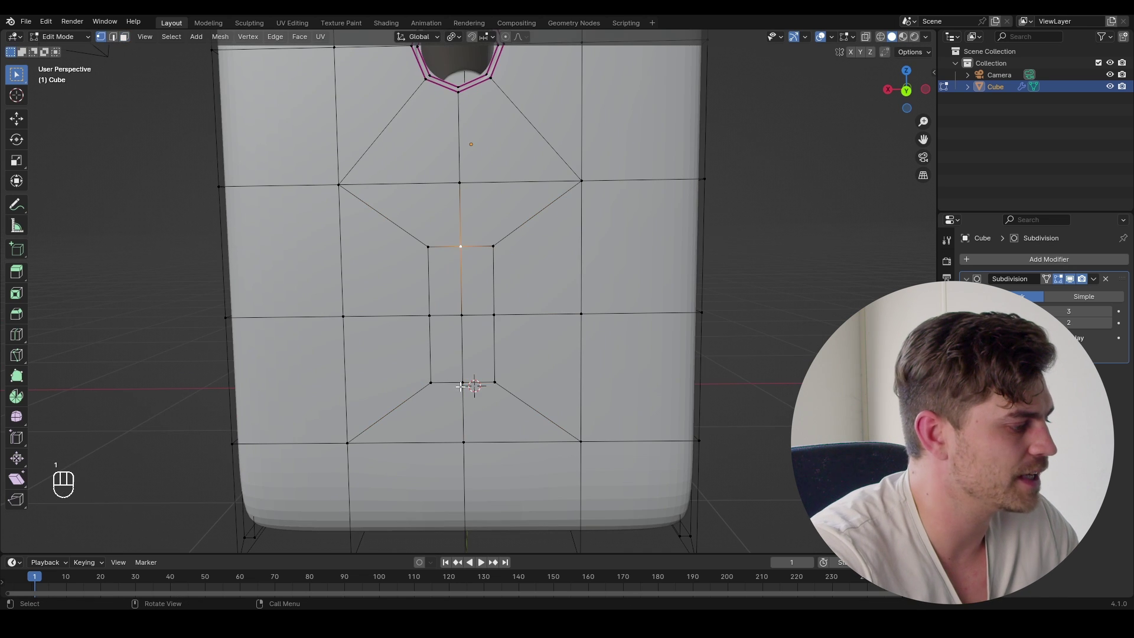
pyautogui.press('s')
pyautogui.rightClick(550, 354)
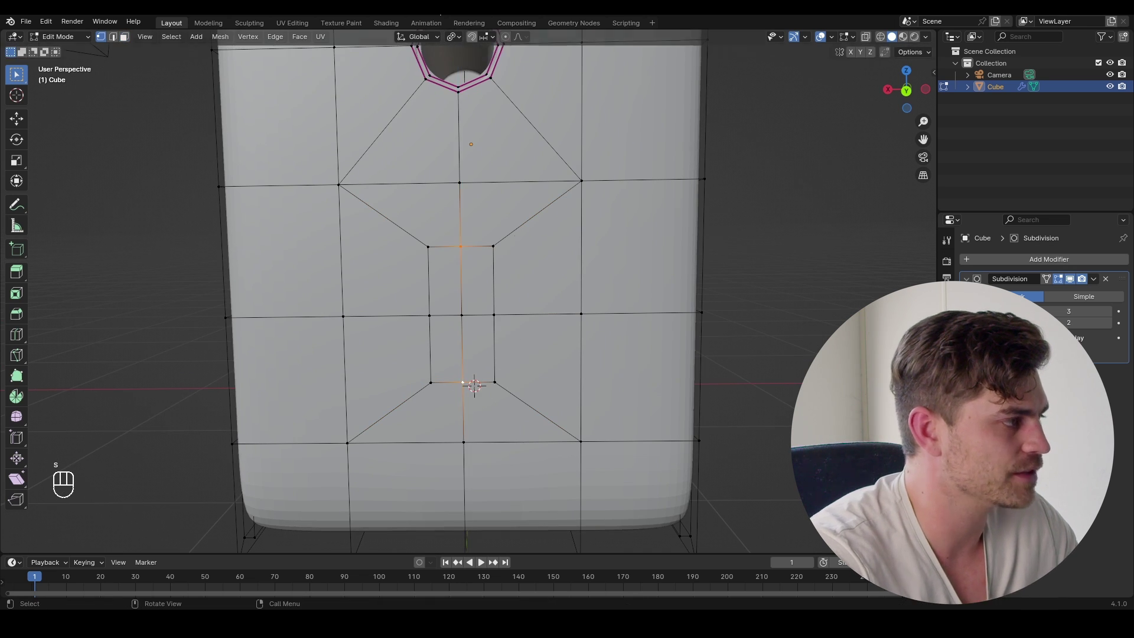
pyautogui.click(455, 37)
pyautogui.click(483, 105)
pyautogui.press('s')
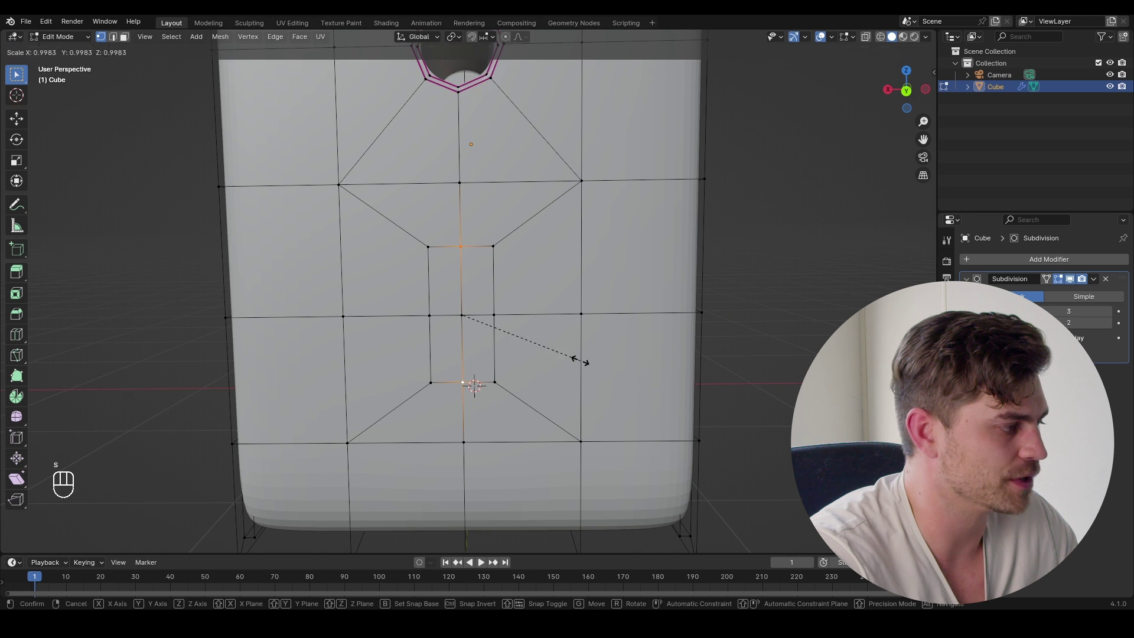
pyautogui.press('z')
pyautogui.click(599, 373)
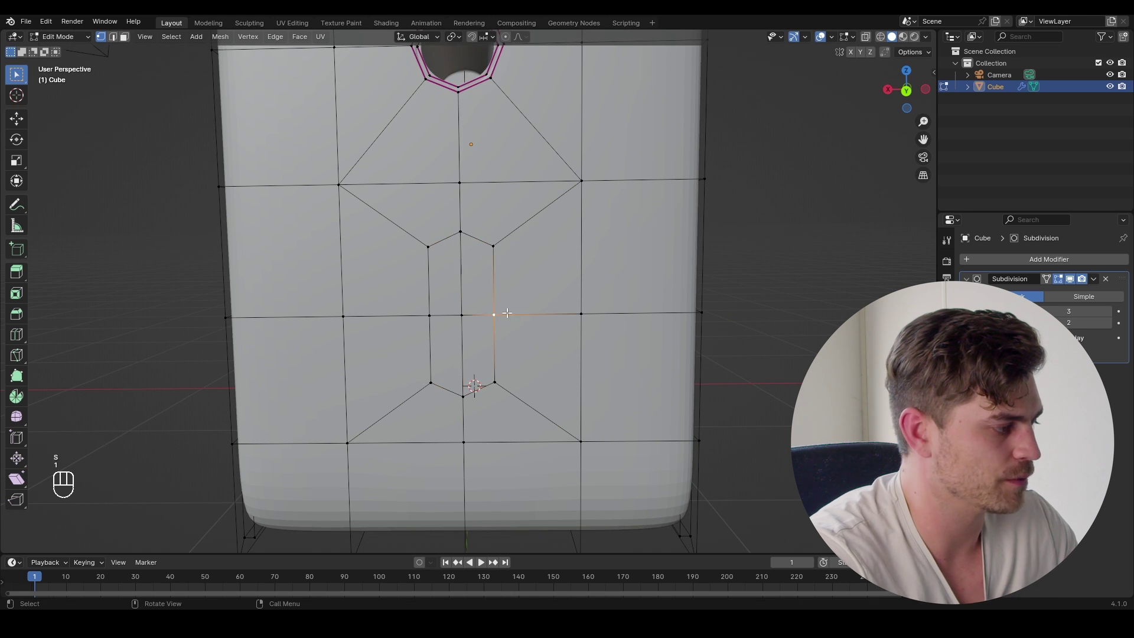
# - Move the middle vertex on one long side of the inset outline outward along X by about 0.023 m
pyautogui.press('g')
pyautogui.press('y')
pyautogui.press('x')
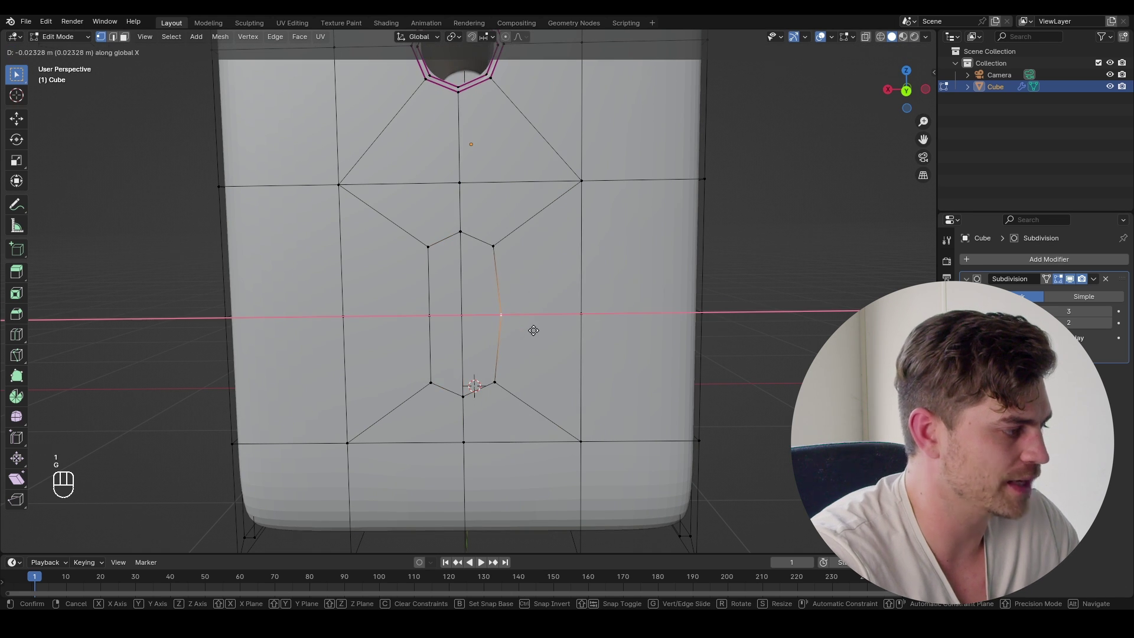
pyautogui.click(533, 330)
# - Delete the four faces enclosed by the elongated inset outline below the hole
pyautogui.press('3')
pyautogui.keyDown('shift'); pyautogui.click(476, 264); pyautogui.keyUp('shift')
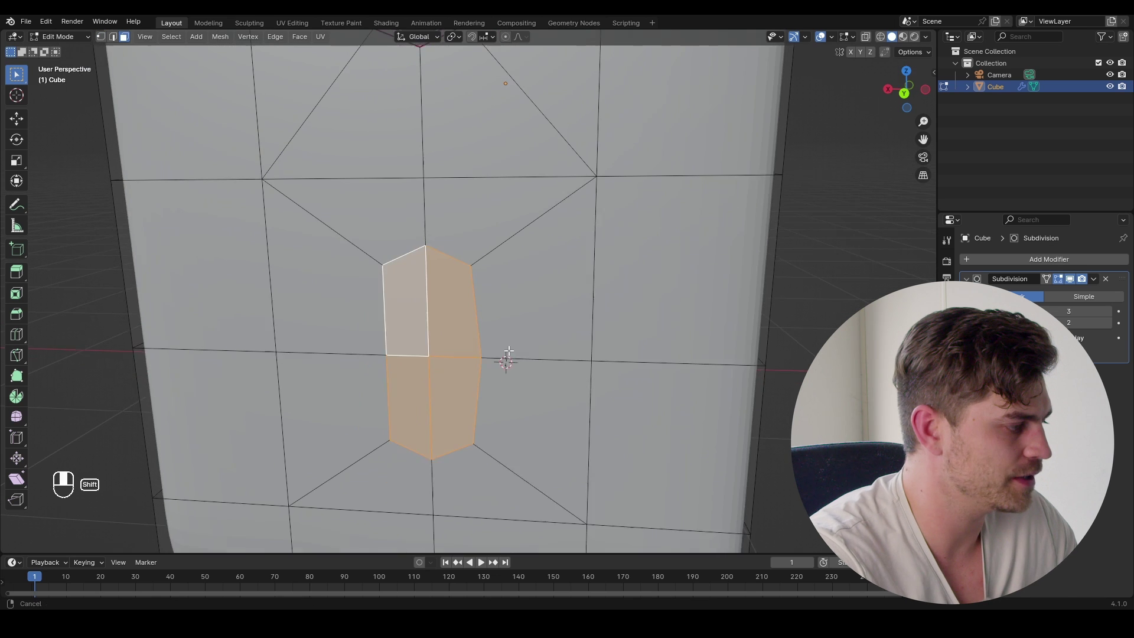
pyautogui.keyDown('shift'); pyautogui.moveTo(506, 354); pyautogui.dragTo(509, 351, button='middle'); pyautogui.keyUp('shift')
pyautogui.press('x')
pyautogui.click(508, 352)
# - Extrude the open slot's boundary edges along Y into the body
pyautogui.press('2')
pyautogui.moveTo(585, 383); pyautogui.dragTo(561, 385, button='middle')
pyautogui.press('e')
pyautogui.press('y')
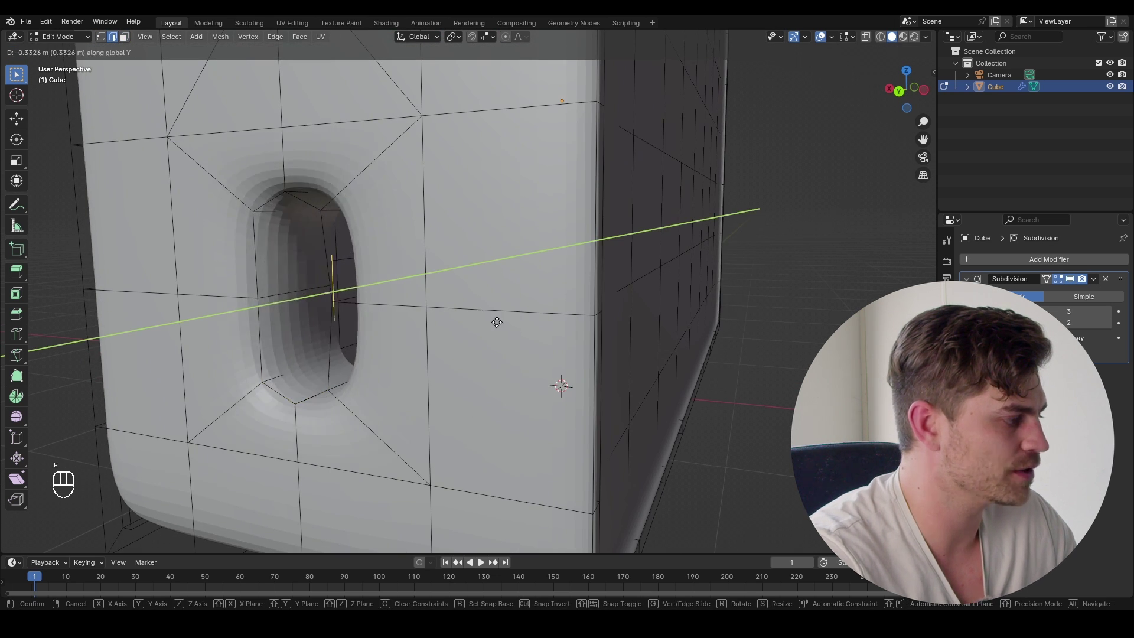
pyautogui.click(520, 315)
# - Fill the open inner end of the slot with four faces
pyautogui.moveTo(521, 314); pyautogui.dragTo(643, 323, button='middle')
pyautogui.press('space')
pyautogui.click(643, 334)
# - Inset the faces at the slot's inner end by about 0.078 m to form a narrow strip
pyautogui.press('i')
pyautogui.click(654, 382)
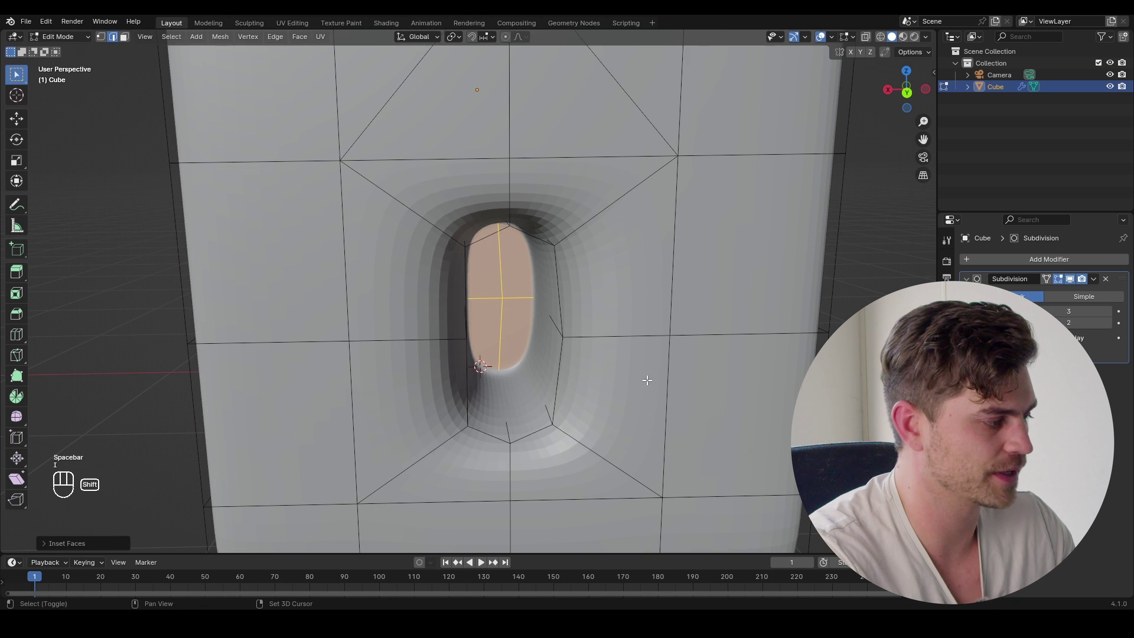
pyautogui.moveTo(656, 381); pyautogui.dragTo(679, 351, button='middle')
pyautogui.press('i')
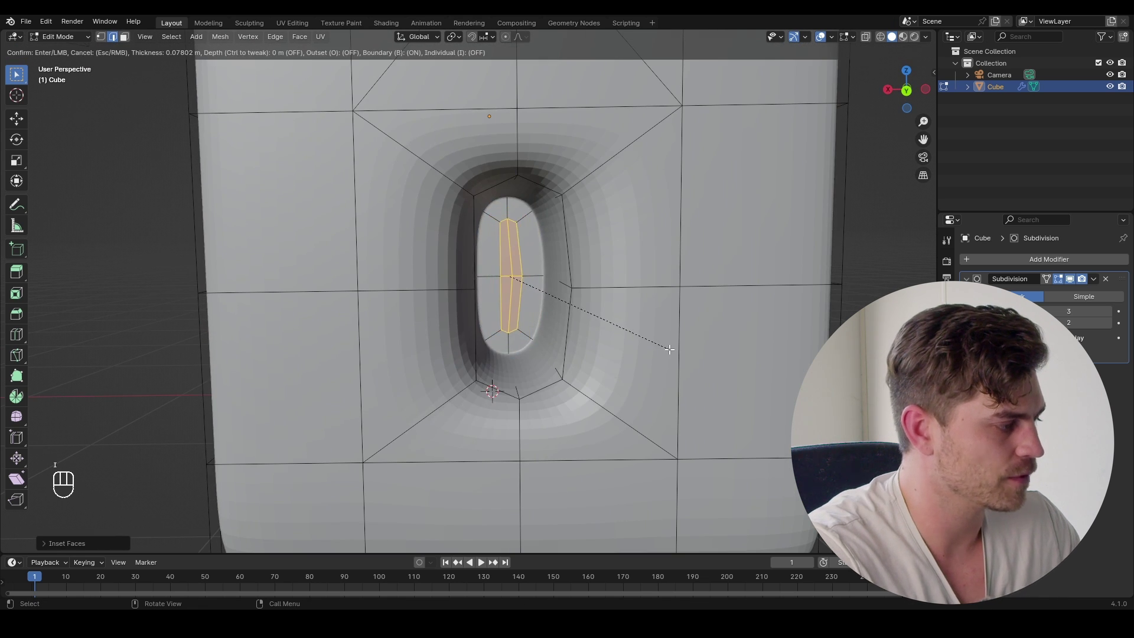
pyautogui.click(669, 349)
# - Extrude the narrow strip inside the slot and pull it along Y toward the slot's opening
pyautogui.press('e')
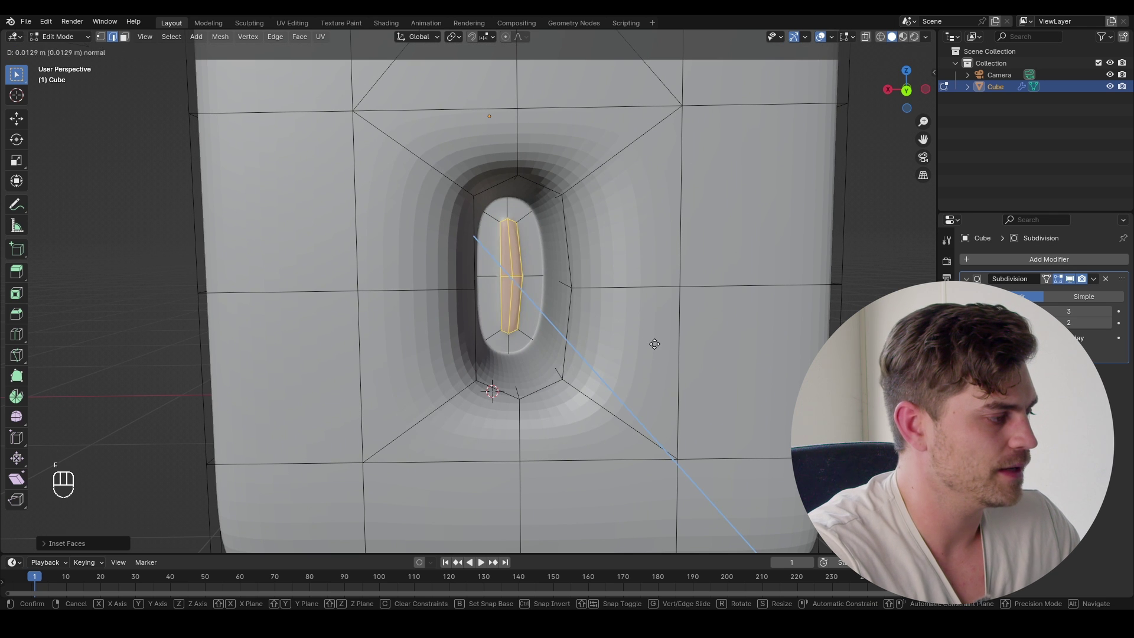
pyautogui.click(686, 439)
pyautogui.moveTo(686, 439); pyautogui.dragTo(592, 395, button='middle')
pyautogui.press('g')
pyautogui.press('y')
pyautogui.click(589, 403)
# - Inset the front faces of the slot's raised strip slightly and add loop cuts near the strip's front and base
pyautogui.press('i')
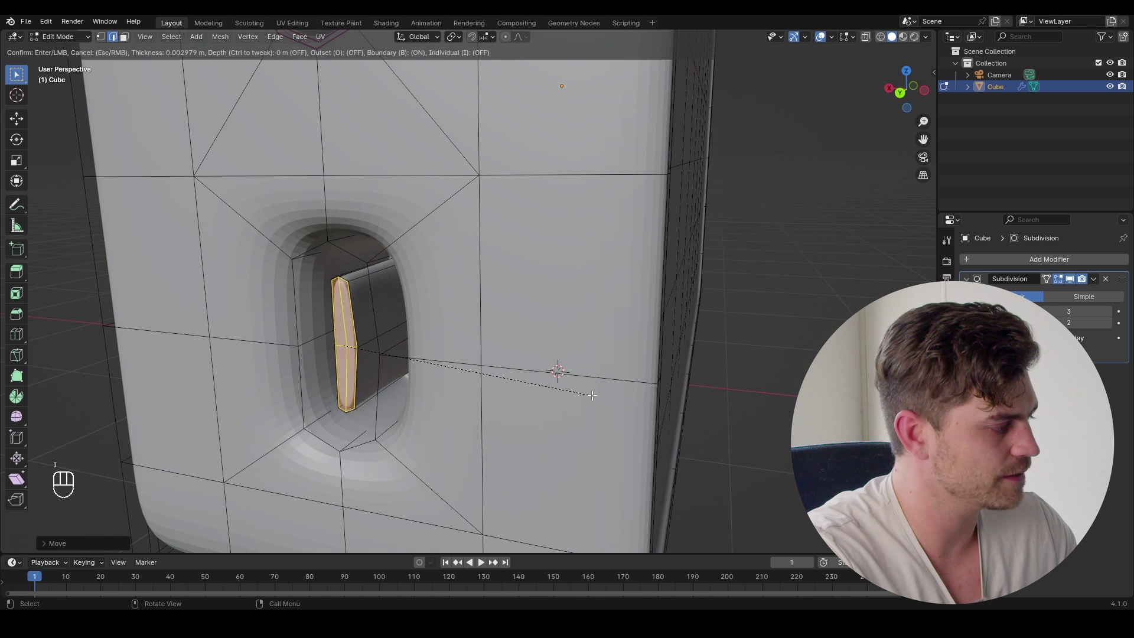
pyautogui.click(590, 396)
pyautogui.scroll(2, 402, 311)
pyautogui.hotkey('ctrl', 'r')
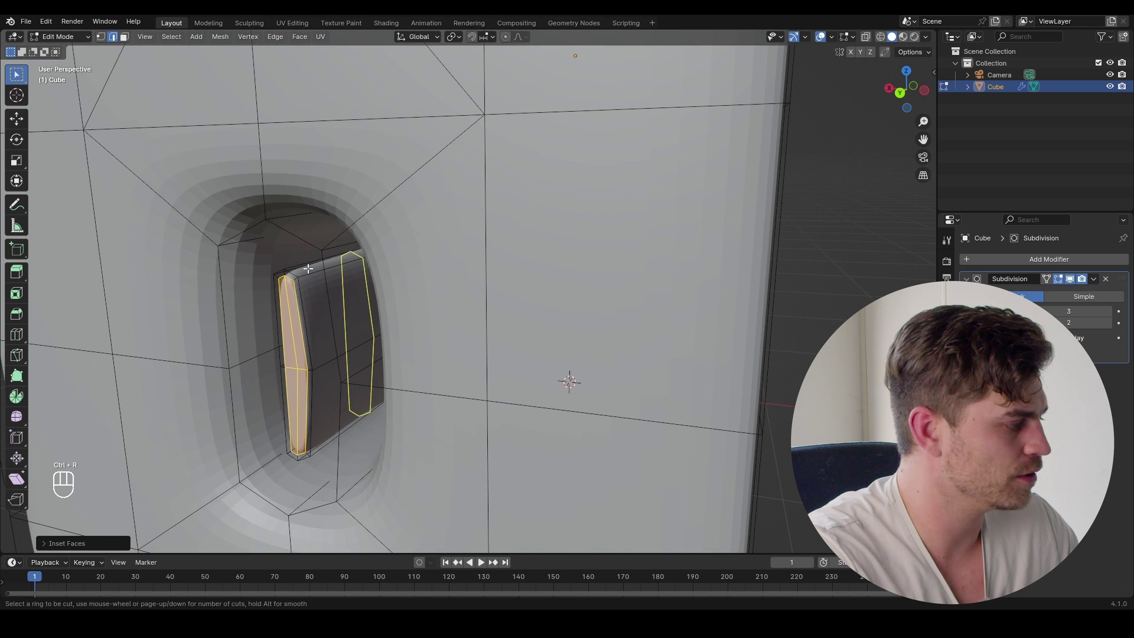
pyautogui.click(309, 277)
pyautogui.click(262, 310)
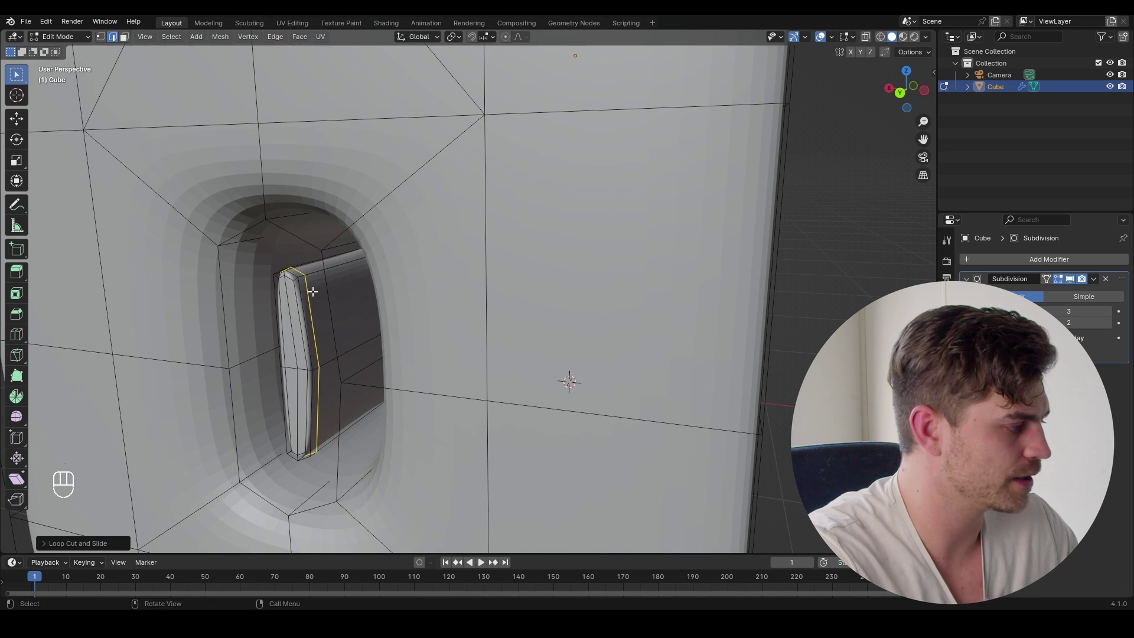
pyautogui.click(318, 266)
pyautogui.click(362, 266)
pyautogui.moveTo(362, 265); pyautogui.dragTo(395, 264, button='middle')
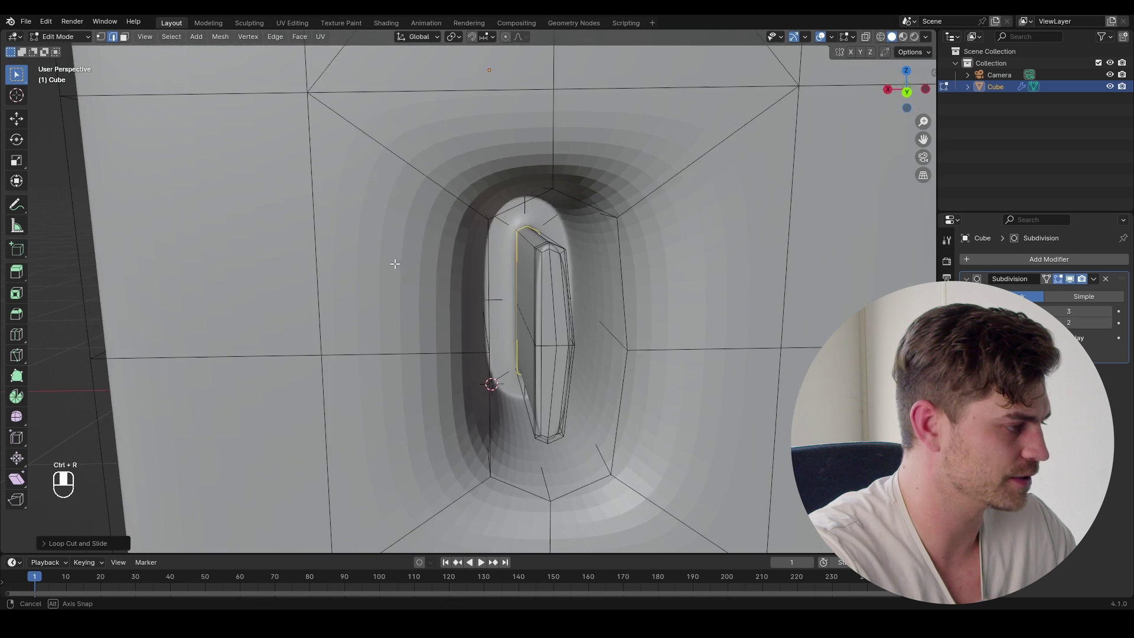
pyautogui.press('Tab')
pyautogui.scroll(-1, 588, 340)
# - Select the slot's rim loop, grow the selection to the surrounding faces and crease their edges strongly
pyautogui.press('Tab')
pyautogui.moveTo(587, 340); pyautogui.dragTo(584, 326, button='middle')
pyautogui.keyDown('shift'); pyautogui.moveTo(576, 248); pyautogui.dragTo(505, 338, button='middle'); pyautogui.keyUp('shift')
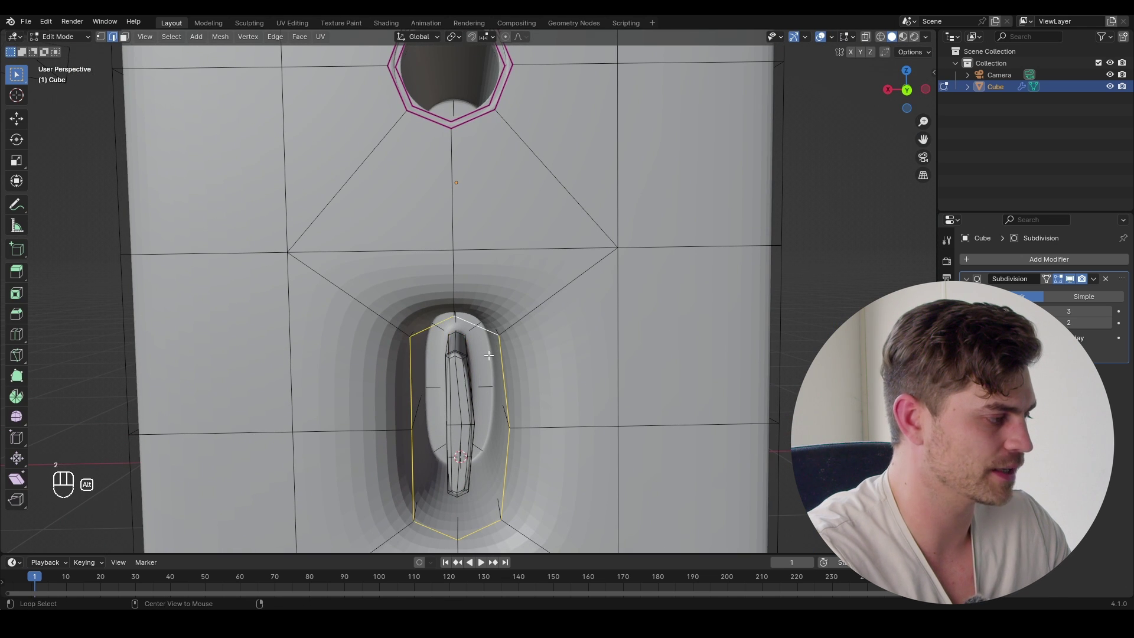
pyautogui.hotkey('shift', 'e')
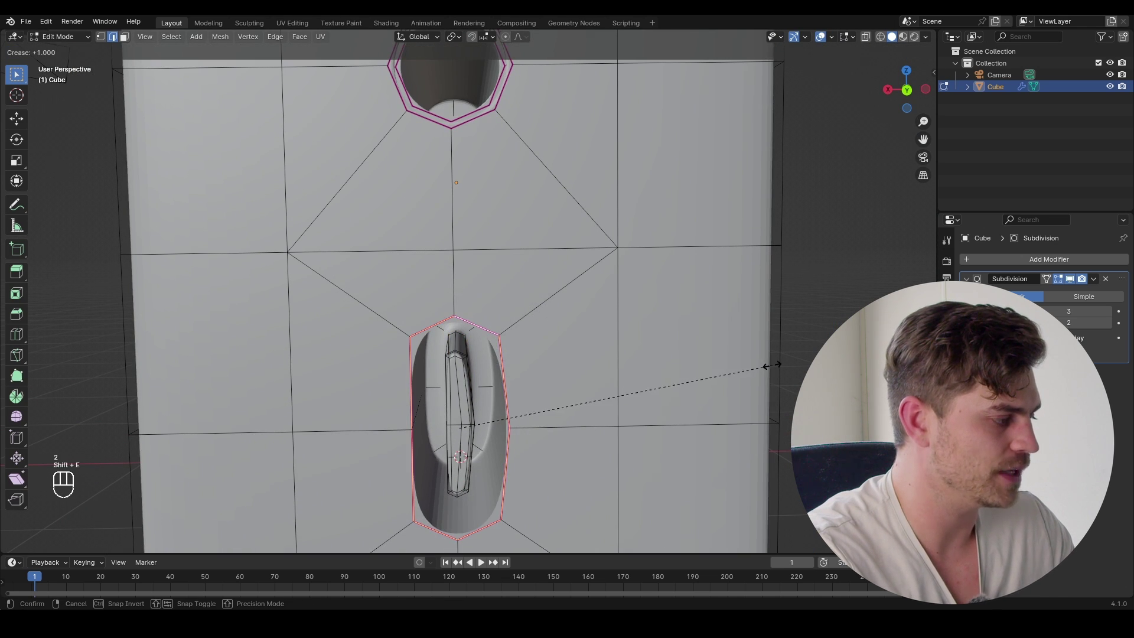
pyautogui.rightClick(728, 374)
pyautogui.scroll(-3, 524, 317)
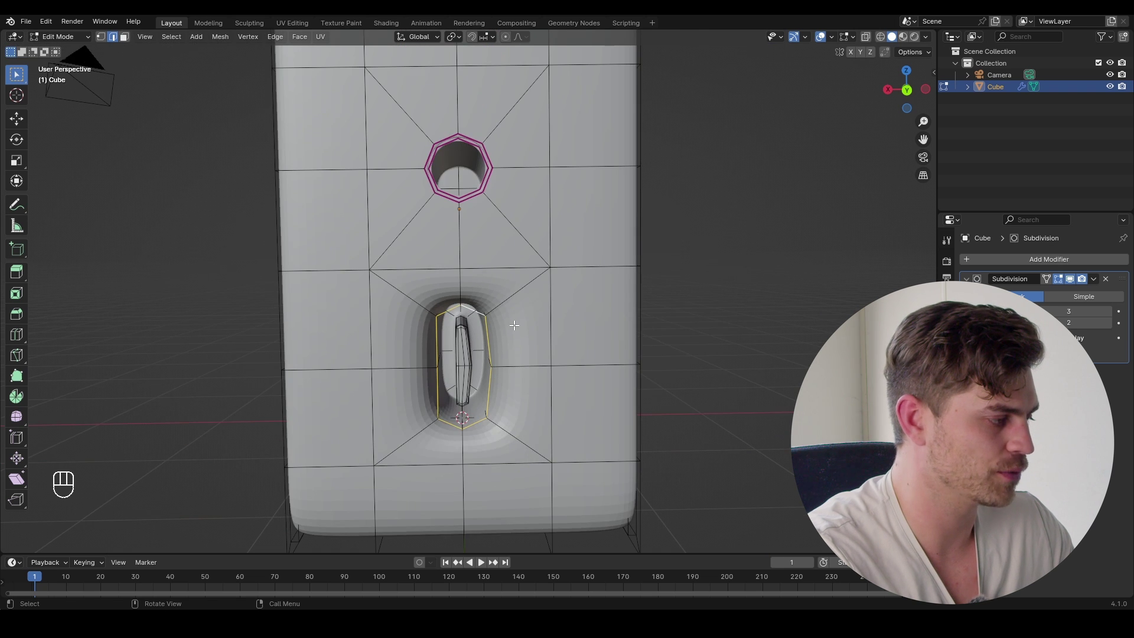
pyautogui.moveTo(514, 325); pyautogui.dragTo(512, 323, button='middle')
pyautogui.press('ctrl+KP_Add')
pyautogui.hotkey('shift', 'e')
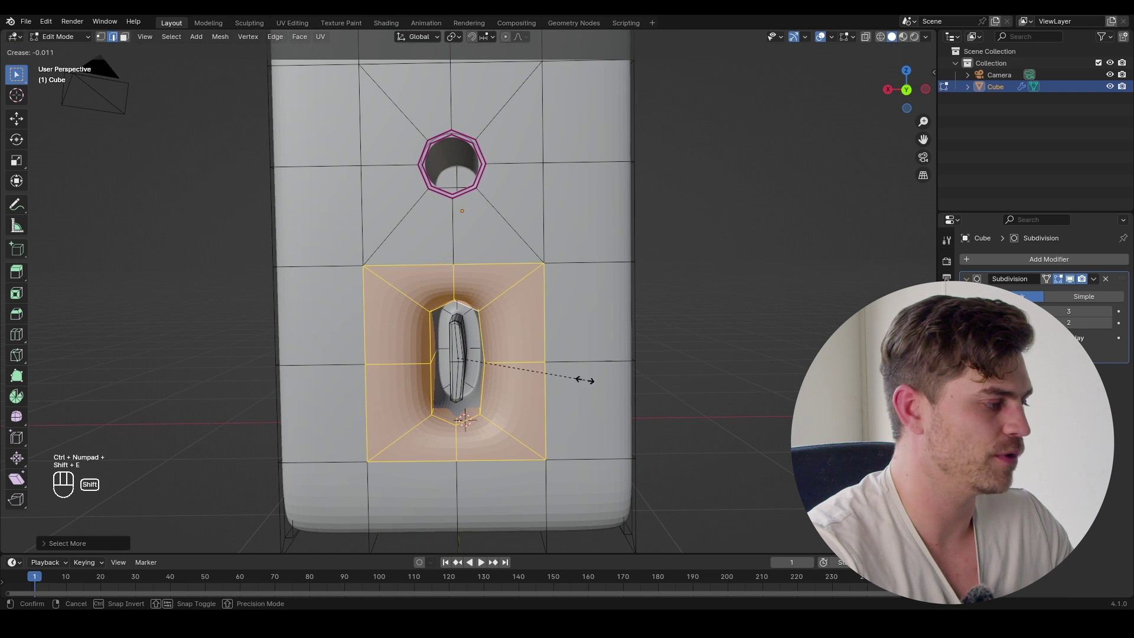
pyautogui.click(701, 404)
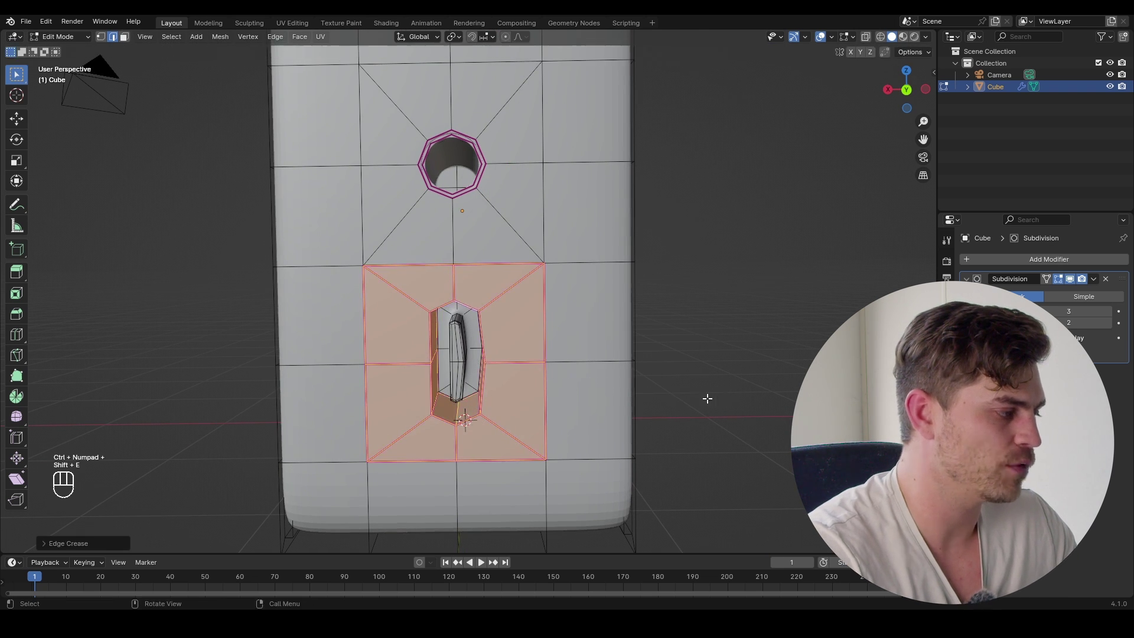
# - Check the slot in Object Mode and slightly lower the crease on its rim and surrounding edges
pyautogui.press('Tab')
pyautogui.moveTo(498, 346)
pyautogui.mouseDown(button='middle')
pyautogui.moveTo(548, 346)
pyautogui.moveTo(455, 346)
pyautogui.moveTo(495, 346)
pyautogui.mouseUp(button='middle')
pyautogui.scroll(4, 551, 363)
pyautogui.press('Tab')
pyautogui.hotkey('shift', 'e')
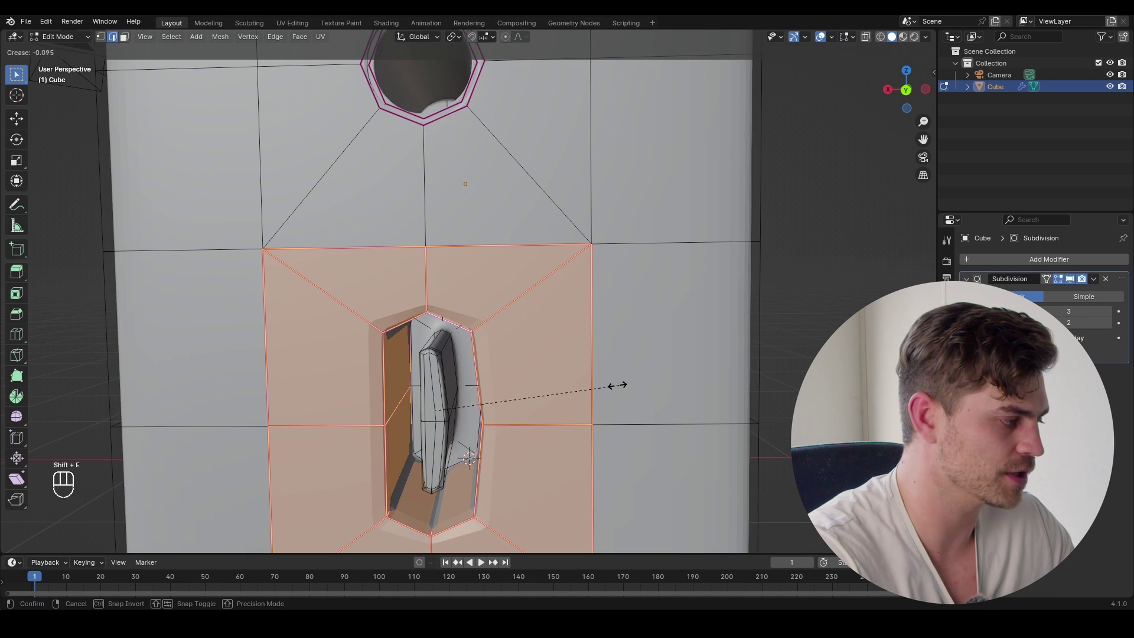
pyautogui.click(584, 384)
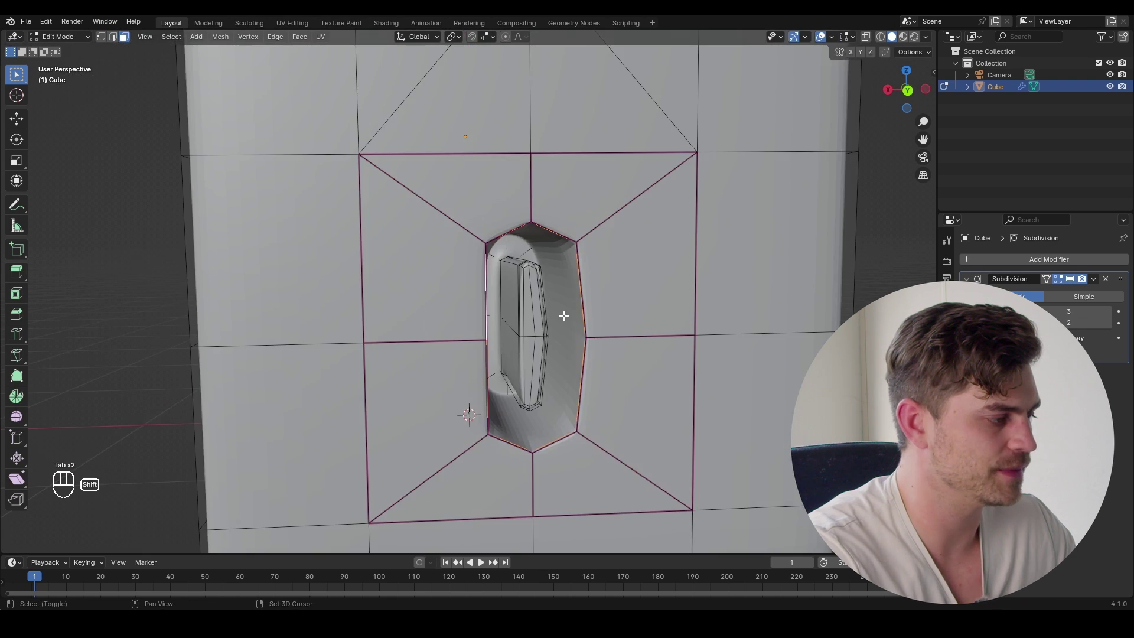
# - Select the faces forming the slot's rim and walls, narrow them along X and shorten them along Z to about 0.84
pyautogui.scroll(2, 555, 317)
pyautogui.press('ctrl+KP_Add')
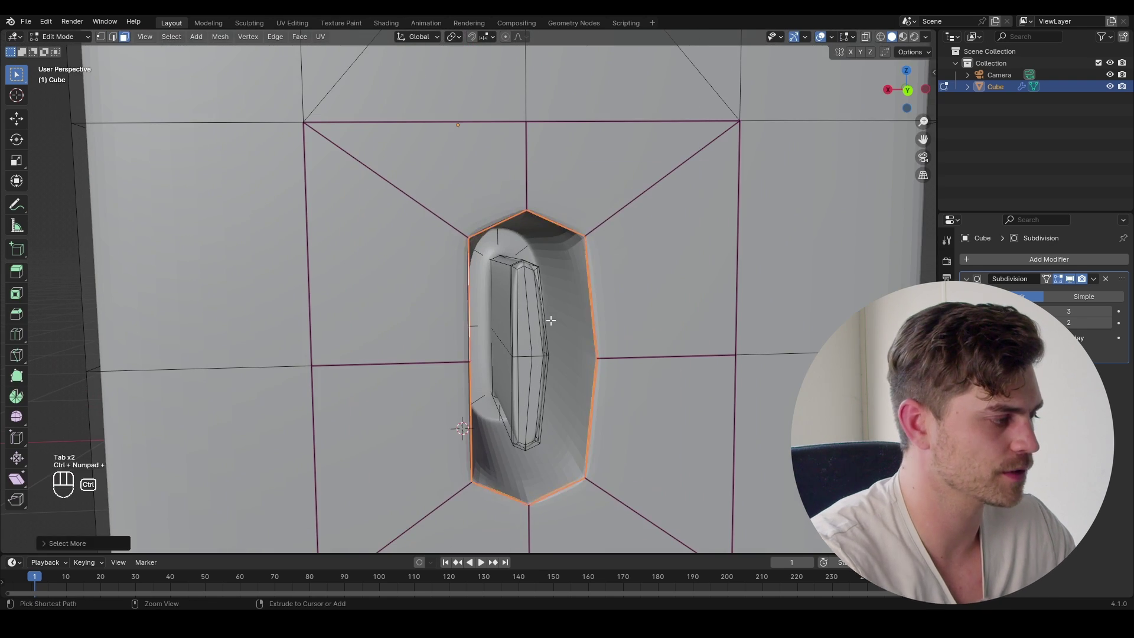
pyautogui.press('ctrl+KP_Add')
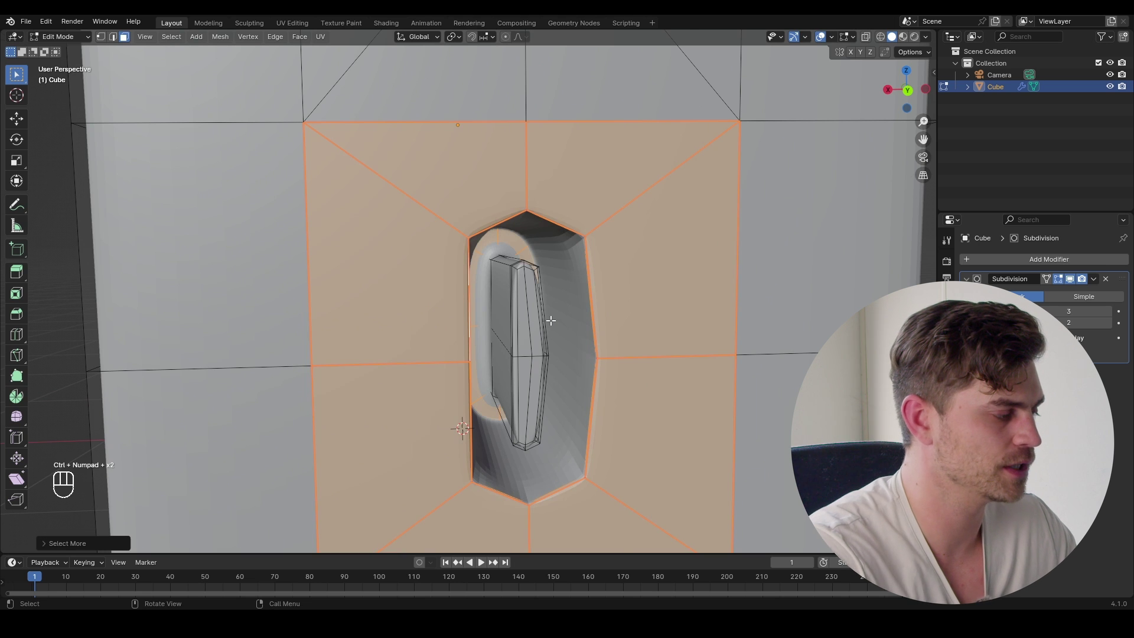
pyautogui.scroll(-3, 571, 264)
pyautogui.hotkey('ctrl', 'z')
pyautogui.moveTo(550, 320); pyautogui.dragTo(561, 272, button='middle')
pyautogui.scroll(3, 561, 271)
pyautogui.press('s')
pyautogui.press('x')
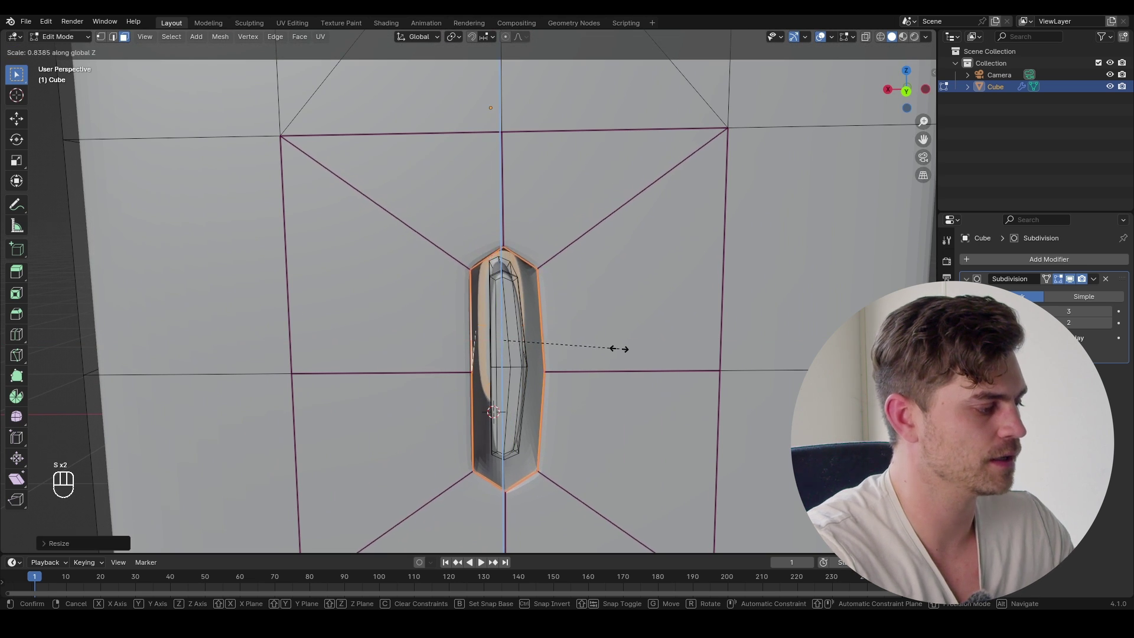
pyautogui.click(619, 349)
# - Reduce the edge crease on the faces surrounding the slot and inspect the surface in Object Mode
pyautogui.press('g')
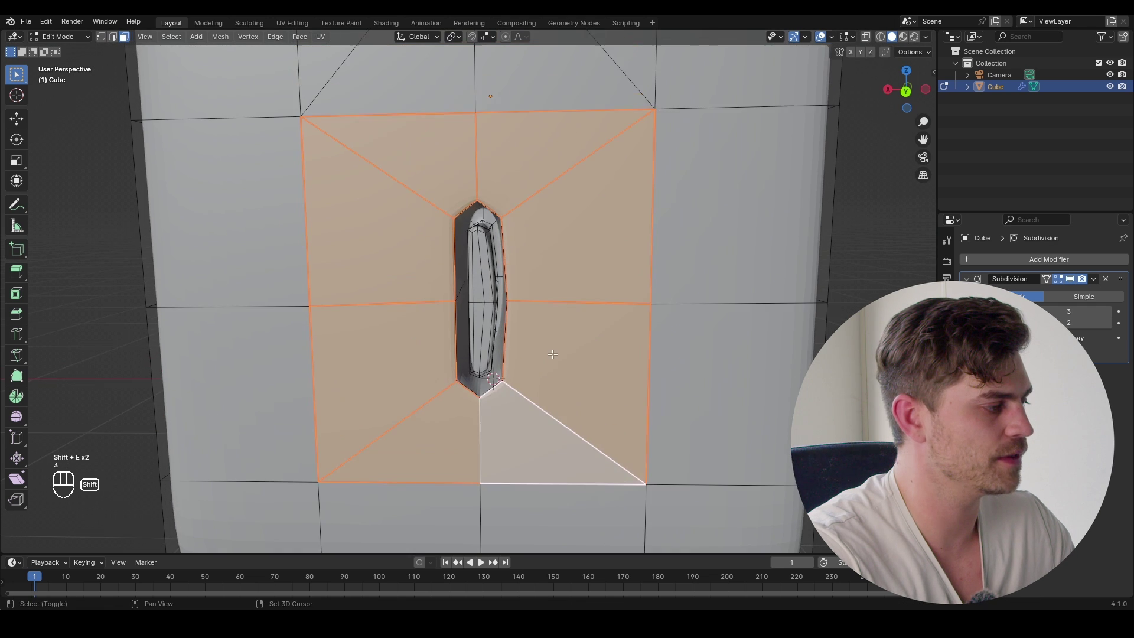
pyautogui.scroll(-1, 561, 312)
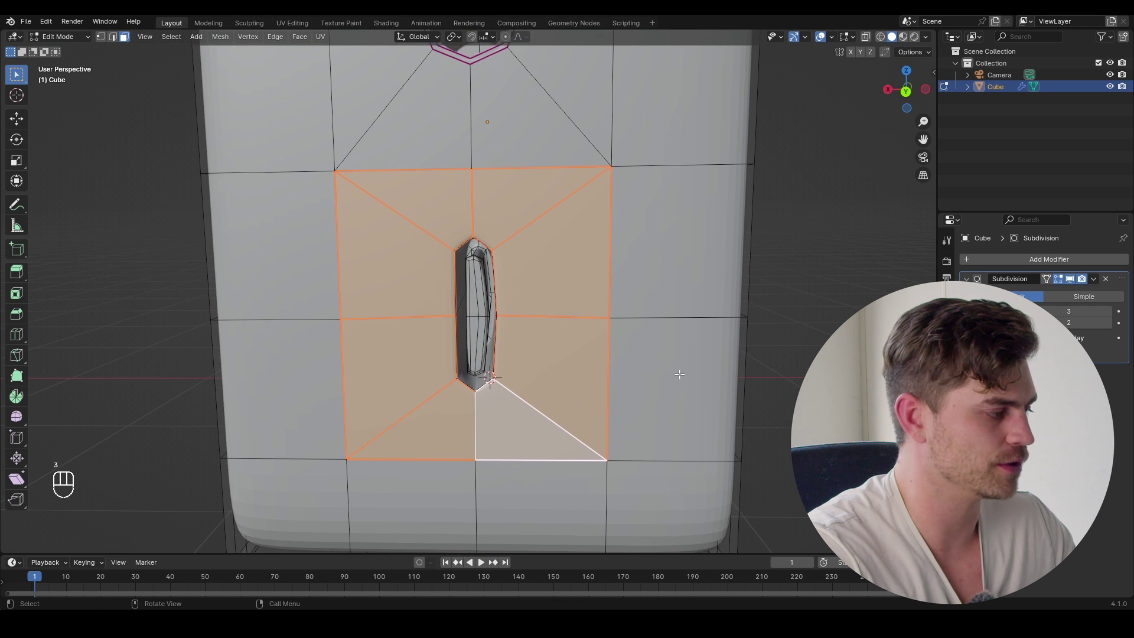
pyautogui.hotkey('shift', 'e')
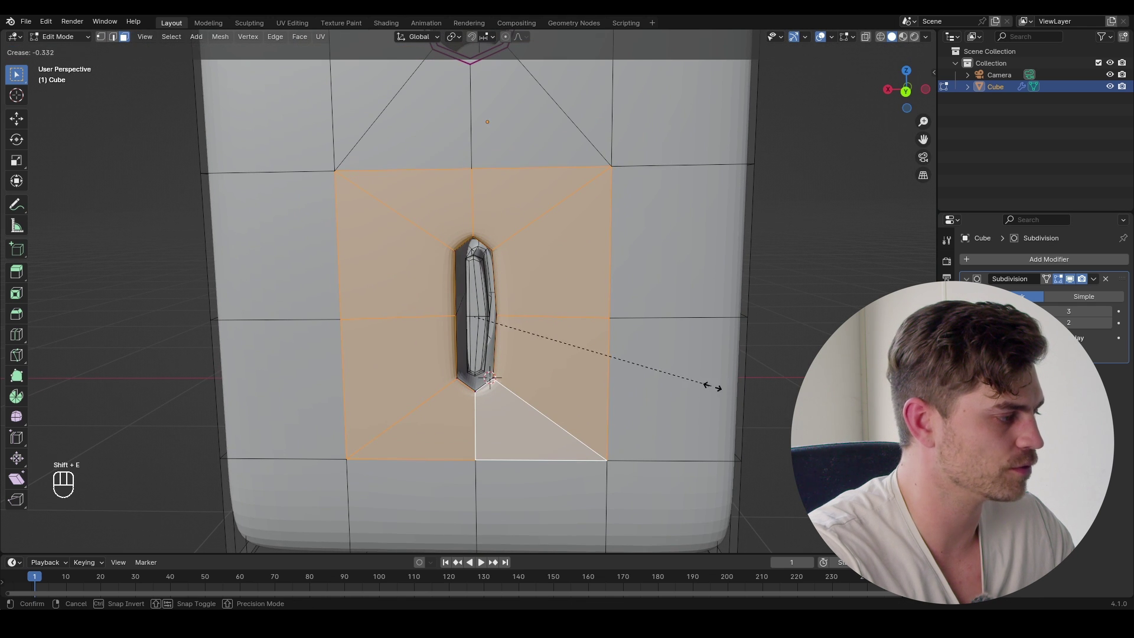
pyautogui.click(626, 366)
pyautogui.press('Tab')
pyautogui.moveTo(624, 365); pyautogui.dragTo(635, 373, button='middle')
# - Add a loop cut around the slot just outside its rim and inspect the result in Object Mode
pyautogui.press('Tab')
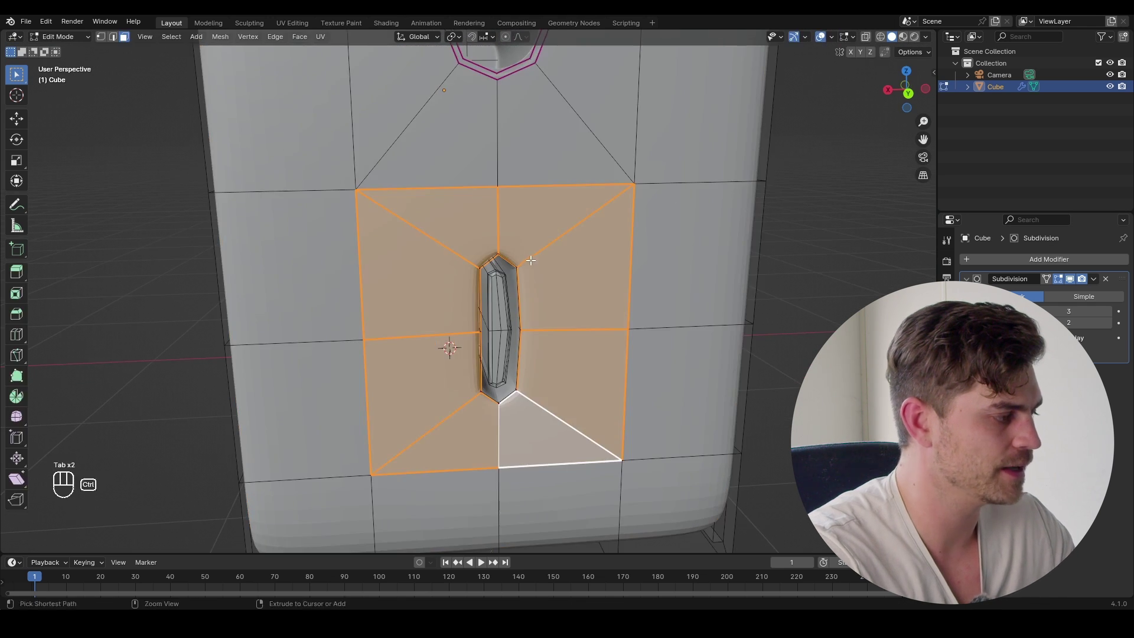
pyautogui.hotkey('ctrl', 'r')
pyautogui.click(530, 260)
pyautogui.click(495, 288)
pyautogui.press('Tab')
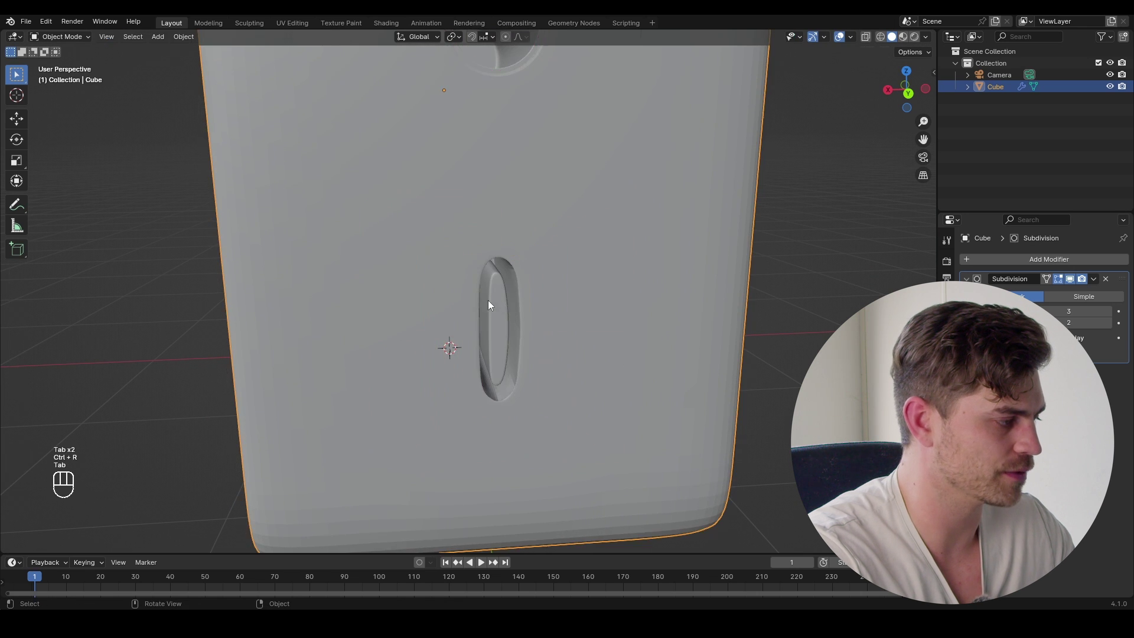
pyautogui.moveTo(498, 299); pyautogui.dragTo(500, 272, button='middle')
# - Add two loop cuts across the slot, sliding them toward the diagonal edges at its upper and lower ends
pyautogui.press('Tab')
pyautogui.scroll(1, 499, 278)
pyautogui.hotkey('ctrl', 'r')
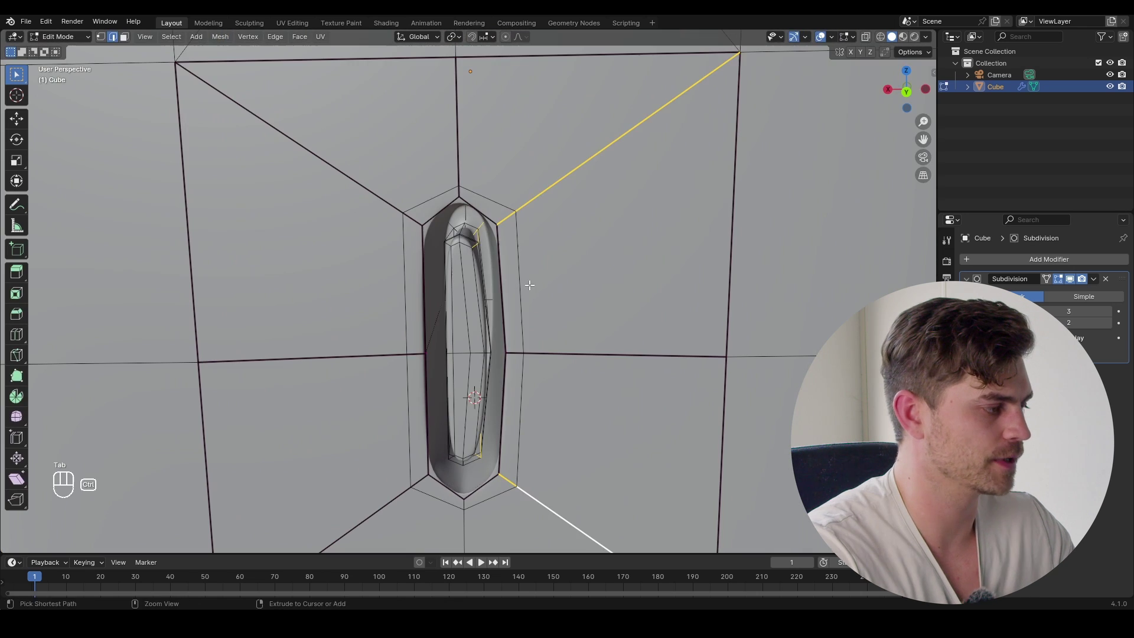
pyautogui.click(528, 260)
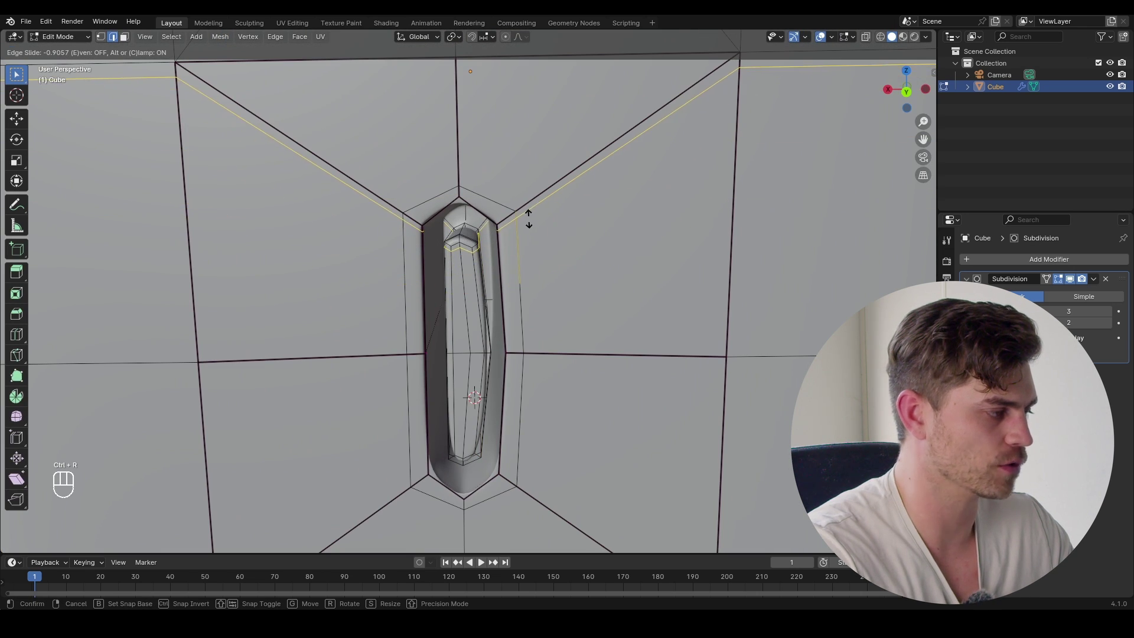
pyautogui.click(528, 218)
pyautogui.keyDown('shift'); pyautogui.moveTo(533, 313); pyautogui.dragTo(529, 292, button='middle'); pyautogui.keyUp('shift')
pyautogui.hotkey('ctrl', 'r')
pyautogui.click(529, 292)
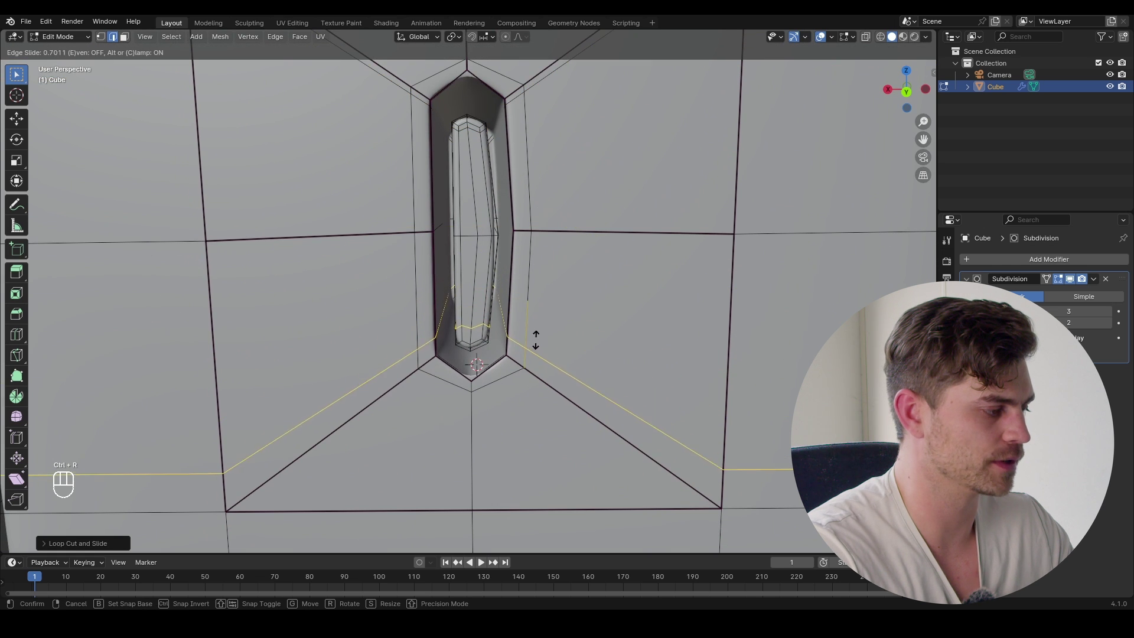
pyautogui.click(535, 350)
pyautogui.press('Tab')
pyautogui.moveTo(520, 322); pyautogui.dragTo(515, 347, button='middle')
# - Select the faces surrounding the slot, lower their edge crease by about 0.88 and inspect the slot in Object Mode
pyautogui.press('Tab')
pyautogui.keyDown('alt'); pyautogui.click(423, 266); pyautogui.keyUp('alt')
pyautogui.moveTo(425, 267); pyautogui.dragTo(492, 314, button='middle')
pyautogui.press('ctrl+KP_Add')
pyautogui.press('ctrl+KP_Add')
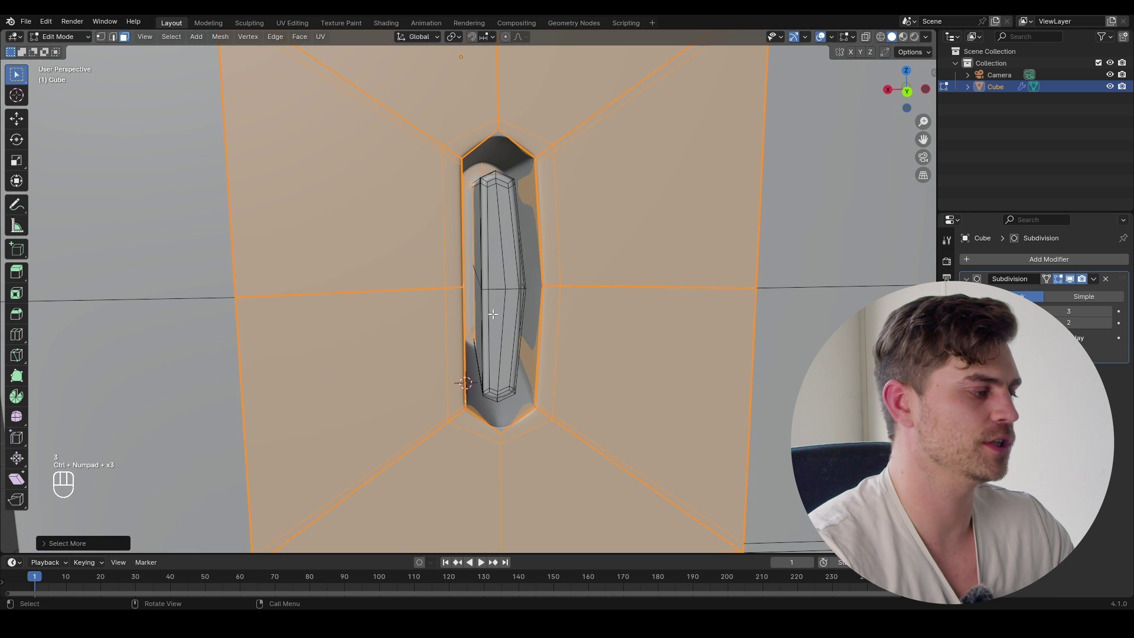
pyautogui.scroll(-4, 538, 282)
pyautogui.moveTo(538, 282); pyautogui.dragTo(558, 291, button='middle')
pyautogui.hotkey('shift', 'e')
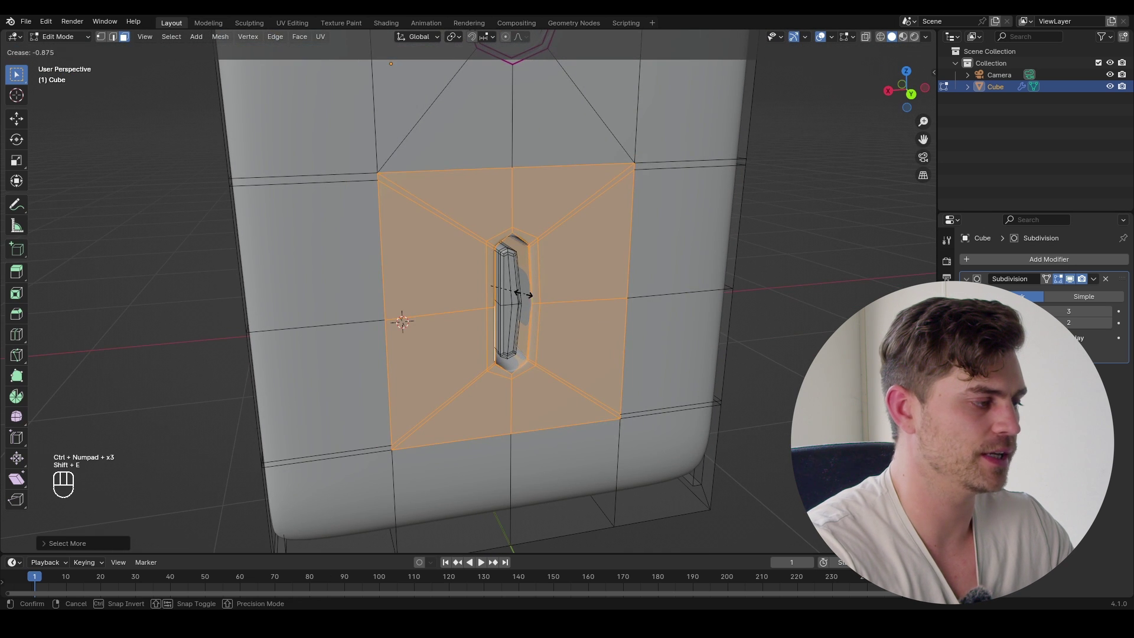
pyautogui.click(521, 294)
pyautogui.press('Tab')
pyautogui.moveTo(517, 344); pyautogui.dragTo(497, 330, button='middle')
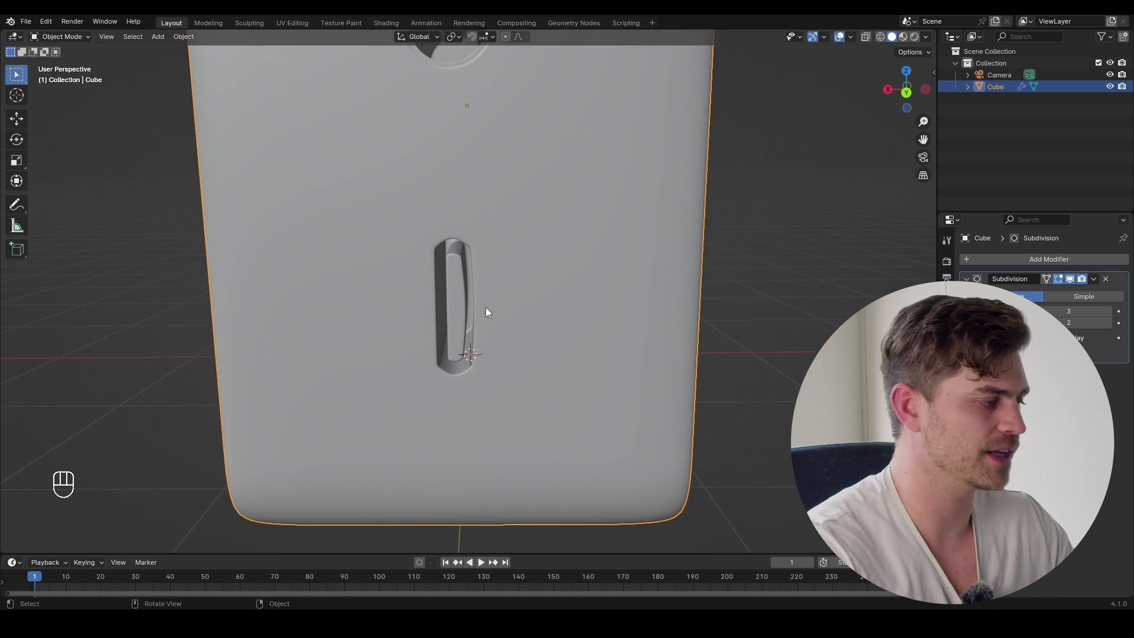
# - Select the slot's rim and the faces around it in Edit Mode and scale them to about 0.74 along X
pyautogui.scroll(5, 475, 253)
pyautogui.press('Tab')
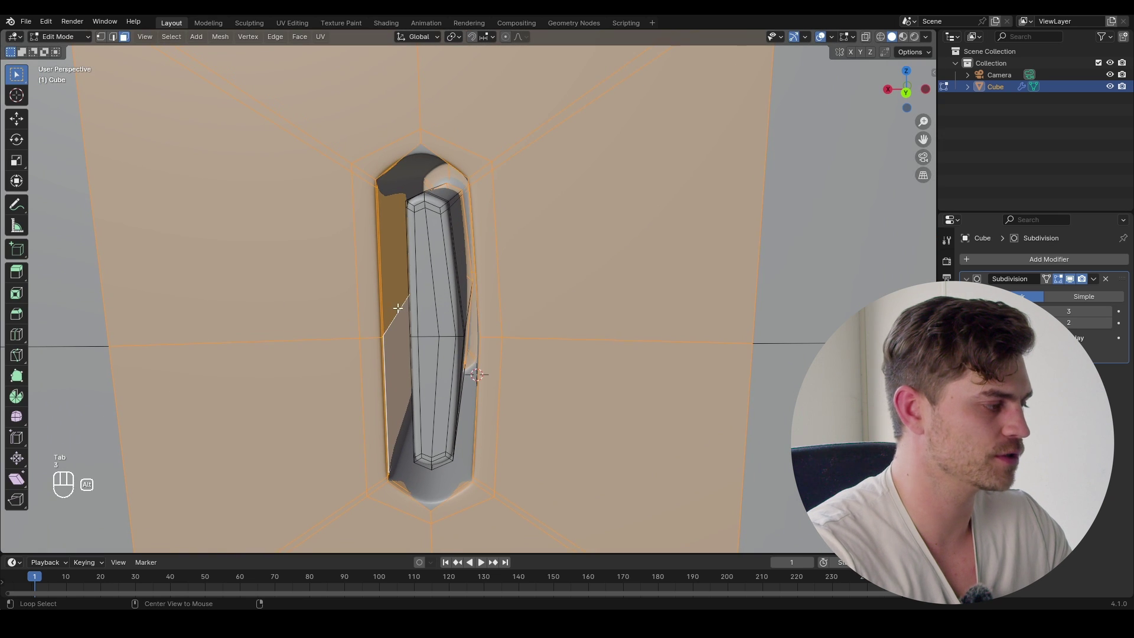
pyautogui.keyDown('alt'); pyautogui.click(398, 307); pyautogui.keyUp('alt')
pyautogui.press('ctrl+KP_Add')
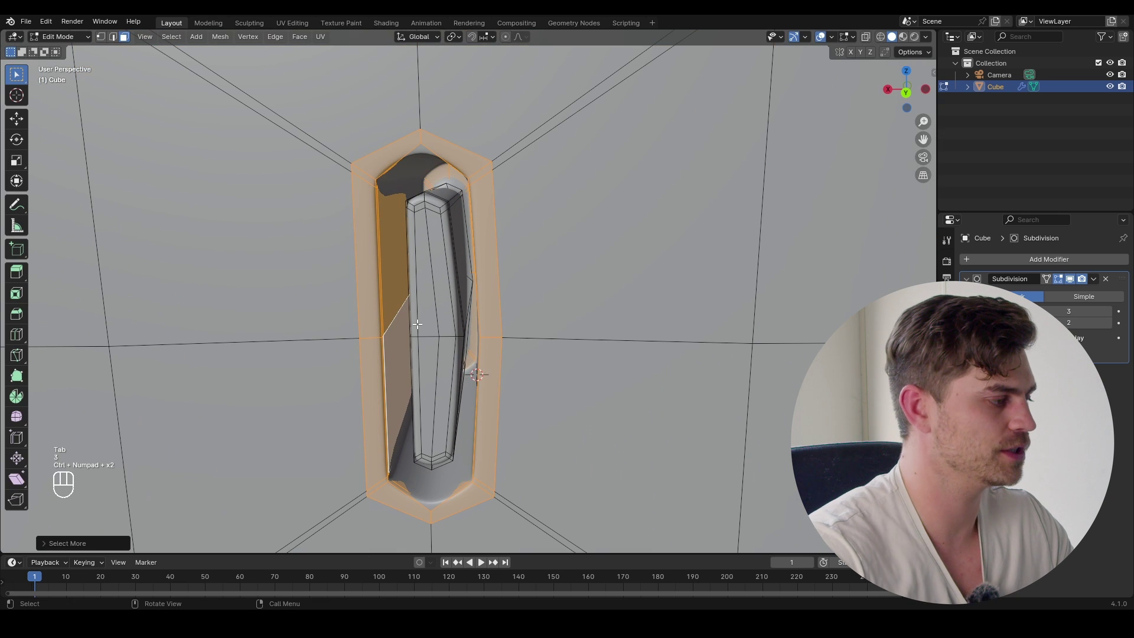
pyautogui.press('s')
pyautogui.press('x')
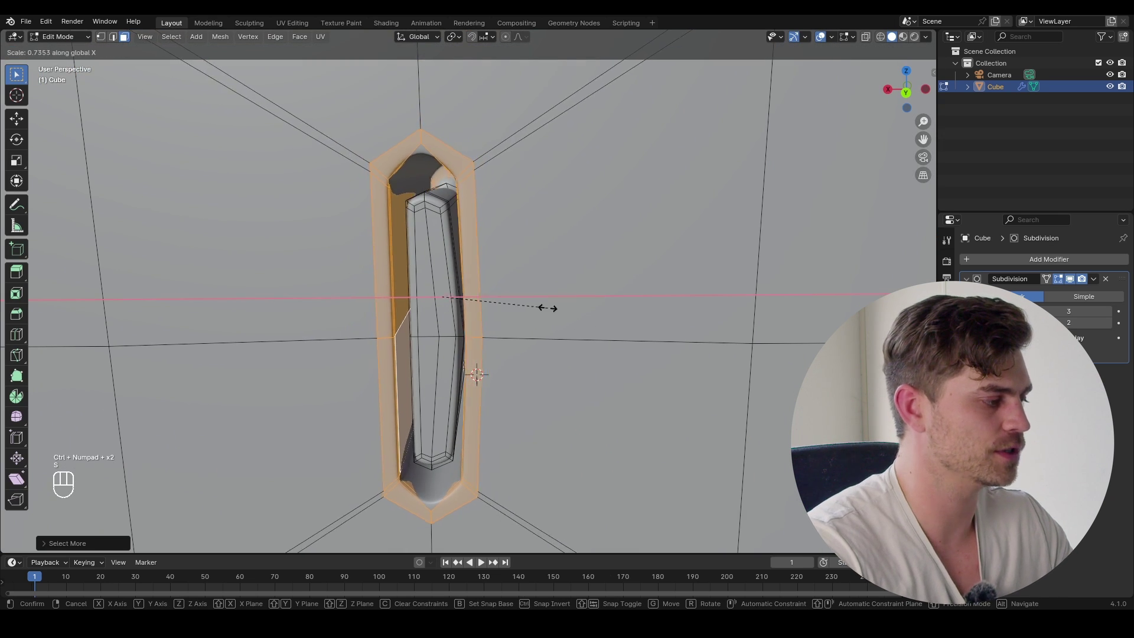
pyautogui.click(546, 307)
# - Shift the selected slot faces along X, scale them along Z and return to Object Mode
pyautogui.press('g')
pyautogui.press('x')
pyautogui.click(551, 309)
pyautogui.moveTo(551, 308); pyautogui.dragTo(580, 319, button='middle')
pyautogui.press('s')
pyautogui.press('z')
pyautogui.click(567, 314)
pyautogui.press('Tab')
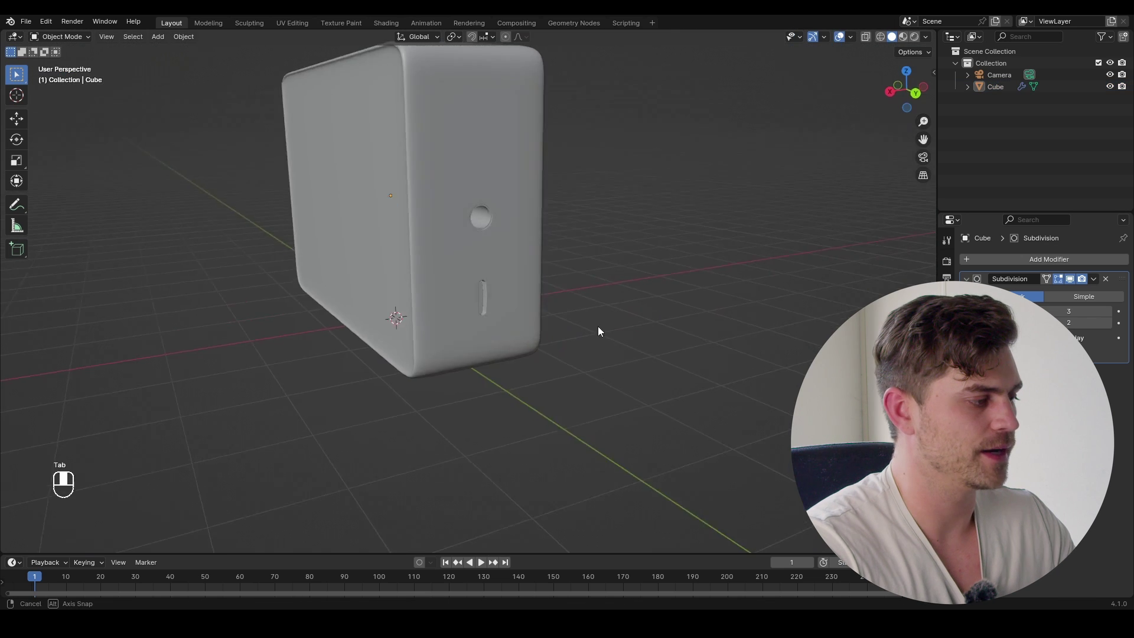
# - Select two separate 2×2 face blocks on the opposite narrow side, inset them and delete the inner faces
pyautogui.moveTo(597, 330); pyautogui.dragTo(481, 288, button='middle')
pyautogui.scroll(-3, 513, 348)
pyautogui.press('Tab')
pyautogui.keyDown('shift'); pyautogui.moveTo(450, 342); pyautogui.dragTo(481, 348, button='middle'); pyautogui.keyUp('shift')
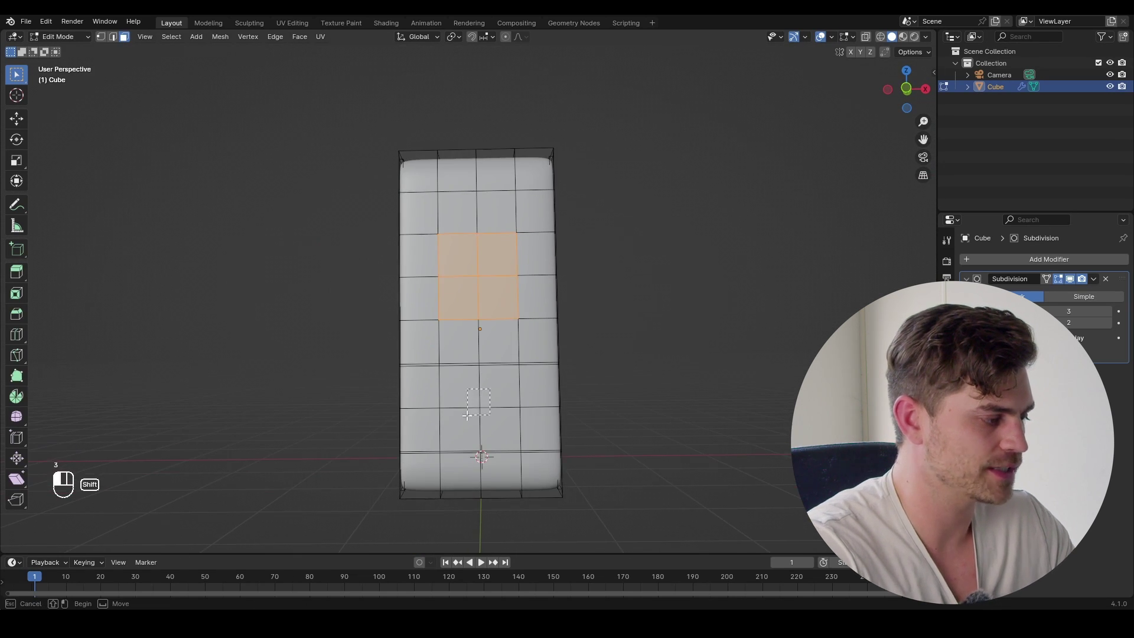
pyautogui.keyDown('shift'); pyautogui.moveTo(456, 426); pyautogui.dragTo(456, 426); pyautogui.keyUp('shift')
pyautogui.moveTo(456, 426); pyautogui.dragTo(500, 335, button='middle')
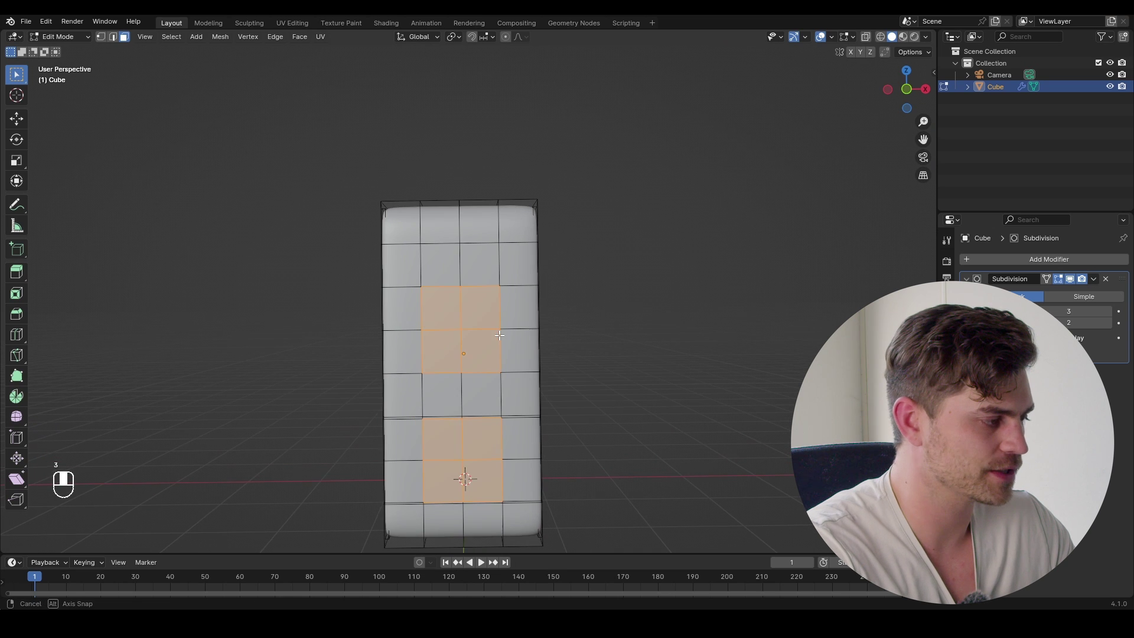
pyautogui.click(603, 396)
pyautogui.press('x')
pyautogui.click(609, 400)
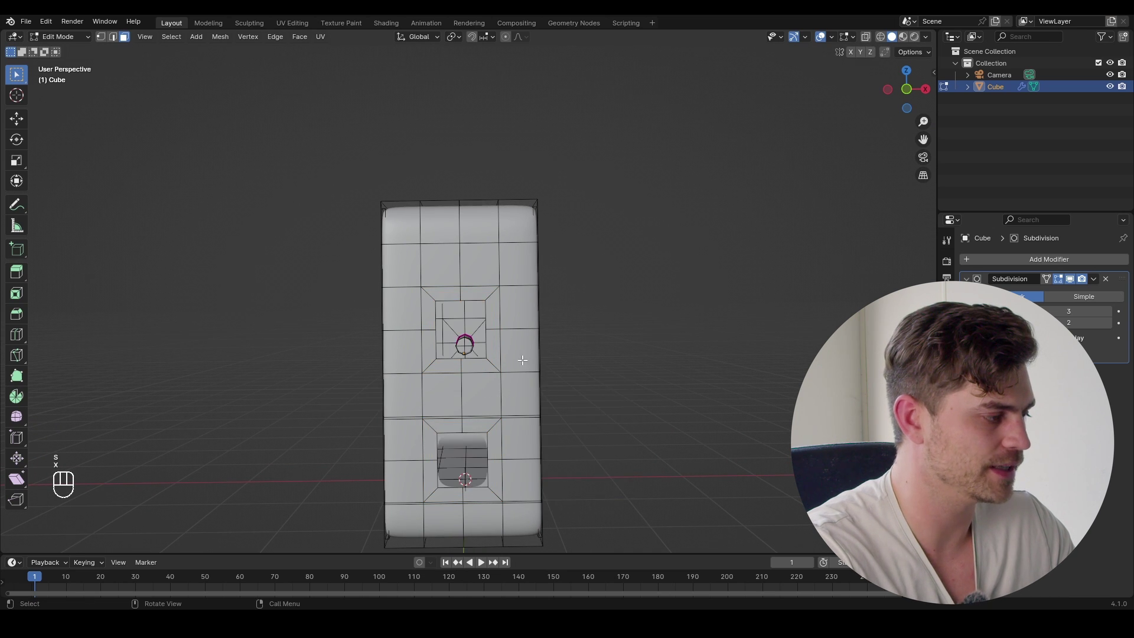
# - Select the border loops of both new openings and extrude them inward along Y
pyautogui.scroll(4, 523, 357)
pyautogui.press('Tab')
pyautogui.press('Tab')
pyautogui.moveTo(523, 357); pyautogui.dragTo(412, 312, button='middle')
pyautogui.keyDown('shift'); pyautogui.moveTo(435, 369); pyautogui.dragTo(435, 230, button='middle'); pyautogui.keyUp('shift')
pyautogui.keyDown('alt'); pyautogui.keyDown('shift'); pyautogui.click(420, 389); pyautogui.keyUp('shift'); pyautogui.keyUp('alt')
pyautogui.moveTo(432, 409); pyautogui.dragTo(476, 400, button='middle')
pyautogui.press('e')
pyautogui.press('x')
pyautogui.press('y')
pyautogui.click(460, 415)
# - Close the backs of both recesses with Bridge Edge Loops and inset the new faces
pyautogui.scroll(2, 476, 400)
pyautogui.press('space')
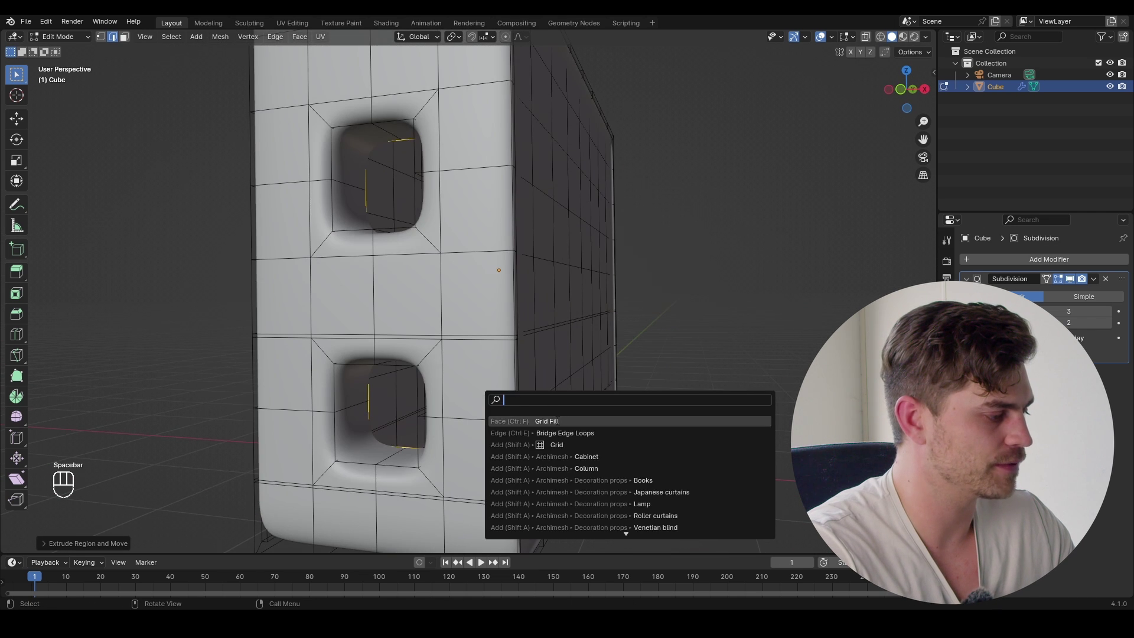
pyautogui.click(564, 433)
pyautogui.moveTo(564, 433); pyautogui.dragTo(692, 440, button='middle')
pyautogui.press('i')
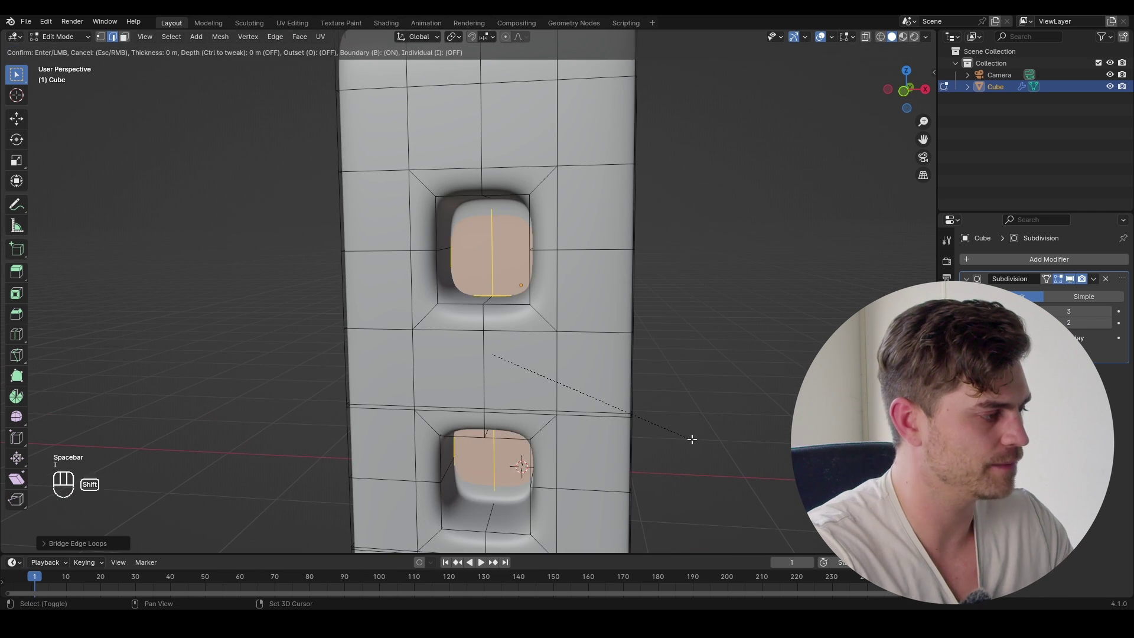
pyautogui.keyDown('shift'); pyautogui.click(682, 435); pyautogui.keyUp('shift')
# - Add a loop cut around each of the two recesses, sliding it close to the rim
pyautogui.hotkey('ctrl', 'r')
pyautogui.click(423, 277)
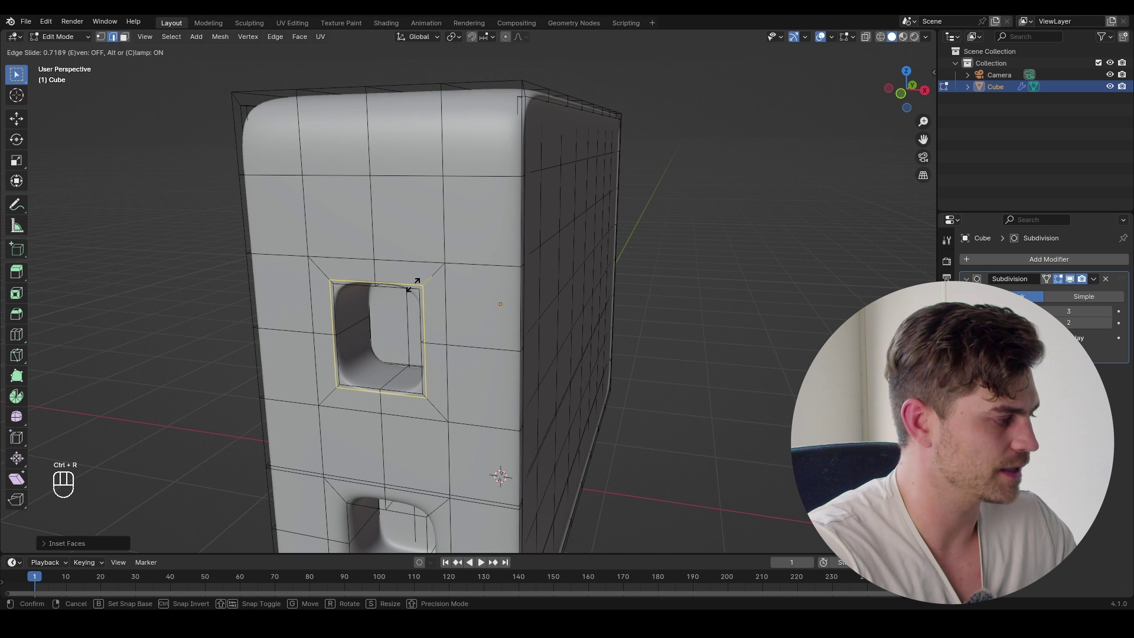
pyautogui.keyDown('shift'); pyautogui.moveTo(413, 336); pyautogui.dragTo(424, 253, button='middle'); pyautogui.keyUp('shift')
pyautogui.hotkey('ctrl', 'r')
pyautogui.click(434, 349)
pyautogui.click(425, 357)
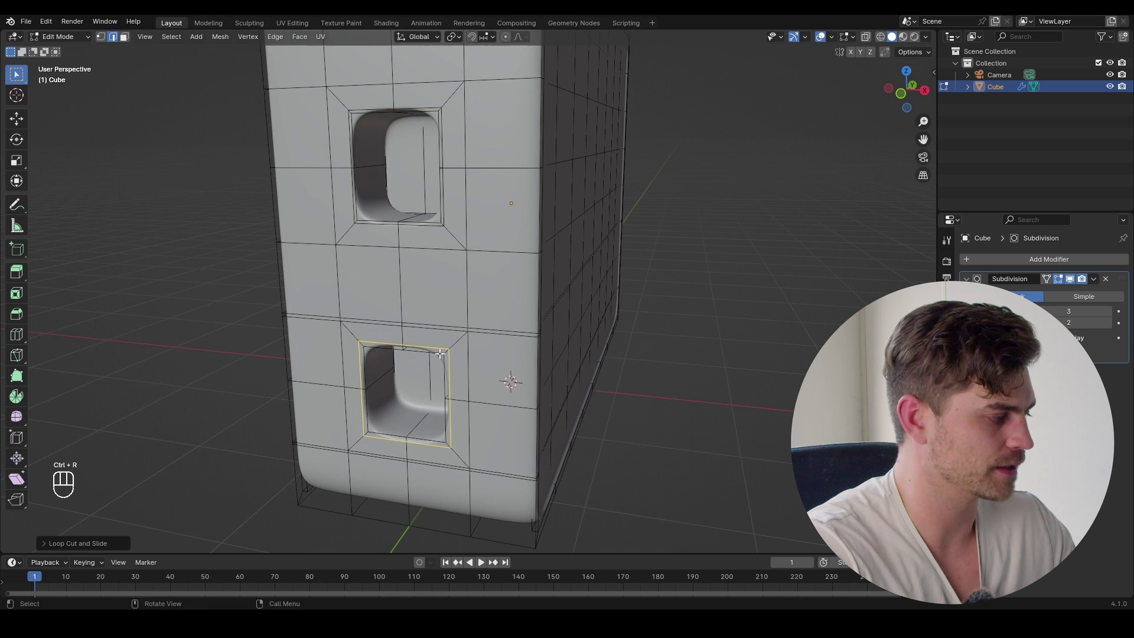
# - Select the inner and rim faces of both recesses, scale them to about 0.77 along X and save the file
pyautogui.moveTo(425, 357); pyautogui.dragTo(372, 339, button='middle')
pyautogui.press('3')
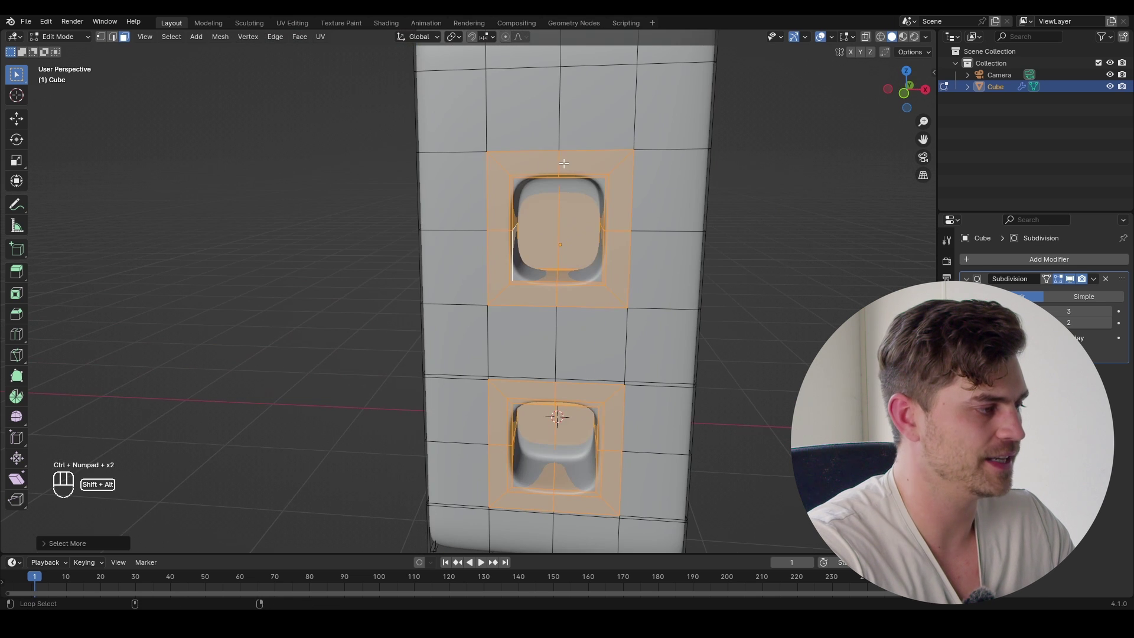
pyautogui.keyDown('alt'); pyautogui.keyDown('shift'); pyautogui.click(564, 163); pyautogui.keyUp('shift'); pyautogui.keyUp('alt')
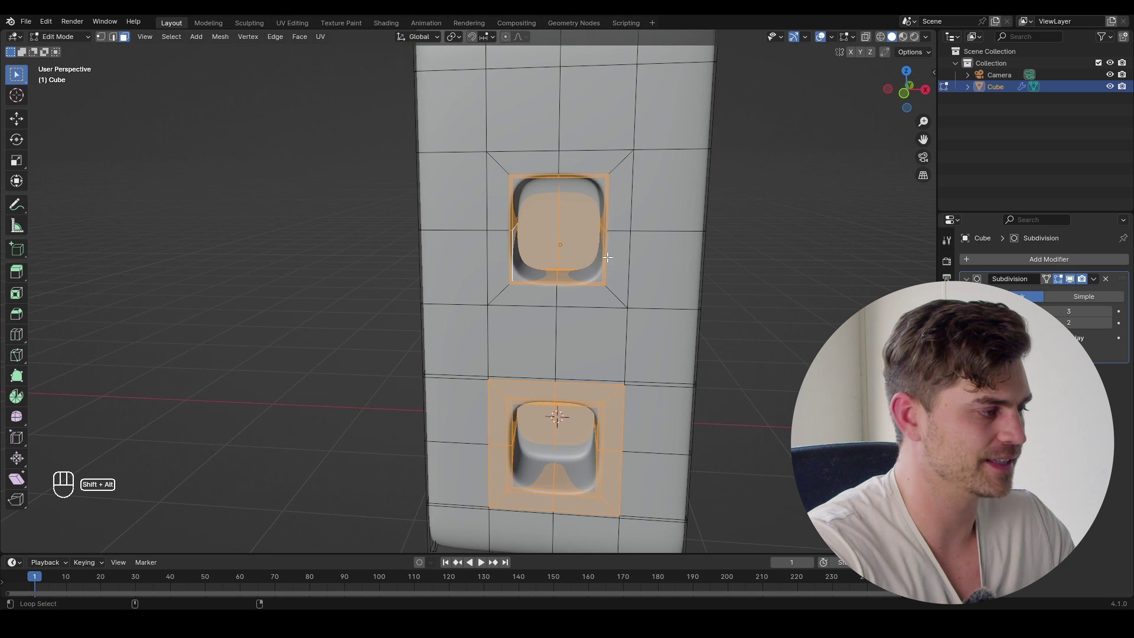
pyautogui.keyDown('alt'); pyautogui.keyDown('shift'); pyautogui.click(556, 391); pyautogui.keyUp('shift'); pyautogui.keyUp('alt')
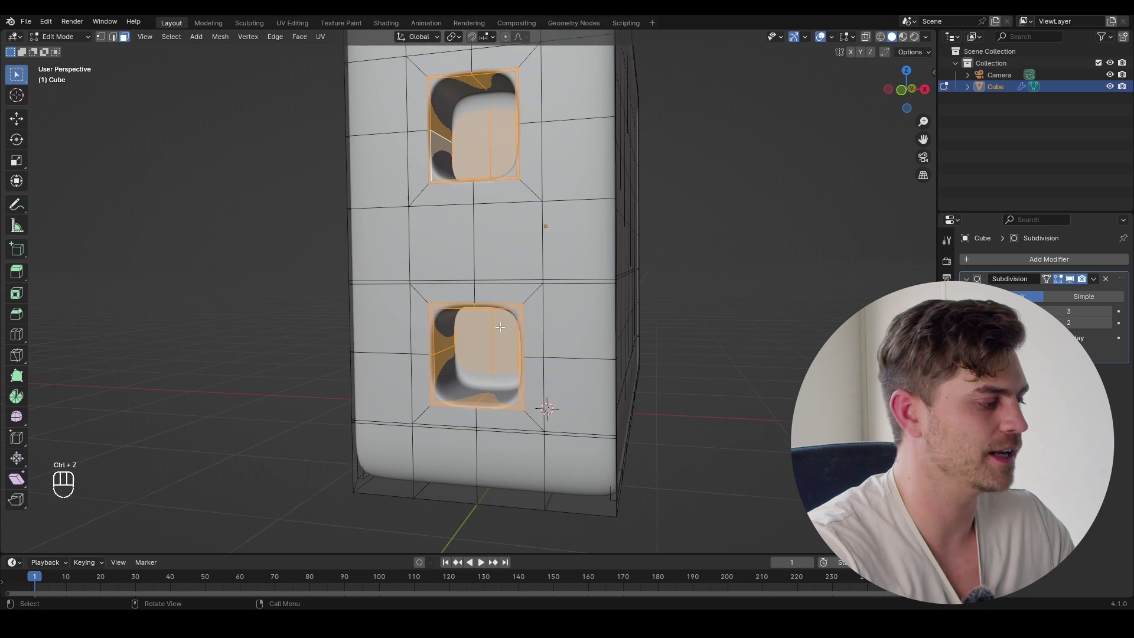
pyautogui.press('s')
pyautogui.press('x')
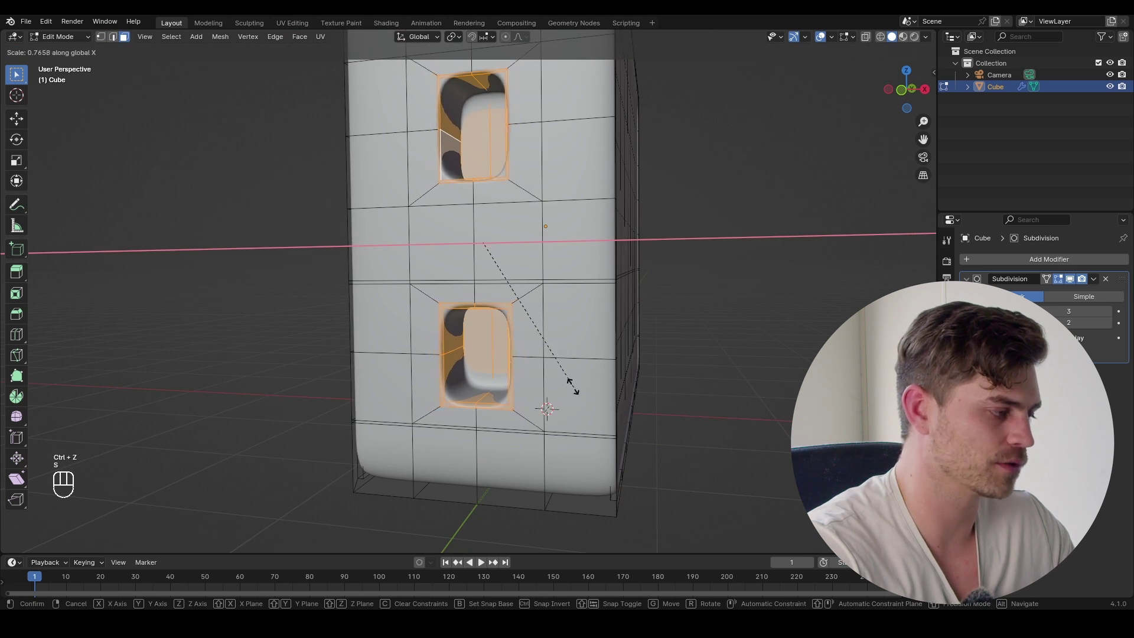
pyautogui.click(572, 385)
pyautogui.moveTo(544, 353)
pyautogui.mouseDown(button='middle')
pyautogui.moveTo(583, 367)
pyautogui.moveTo(555, 372)
pyautogui.mouseUp(button='middle')
pyautogui.moveTo(585, 376); pyautogui.dragTo(572, 374, button='middle')
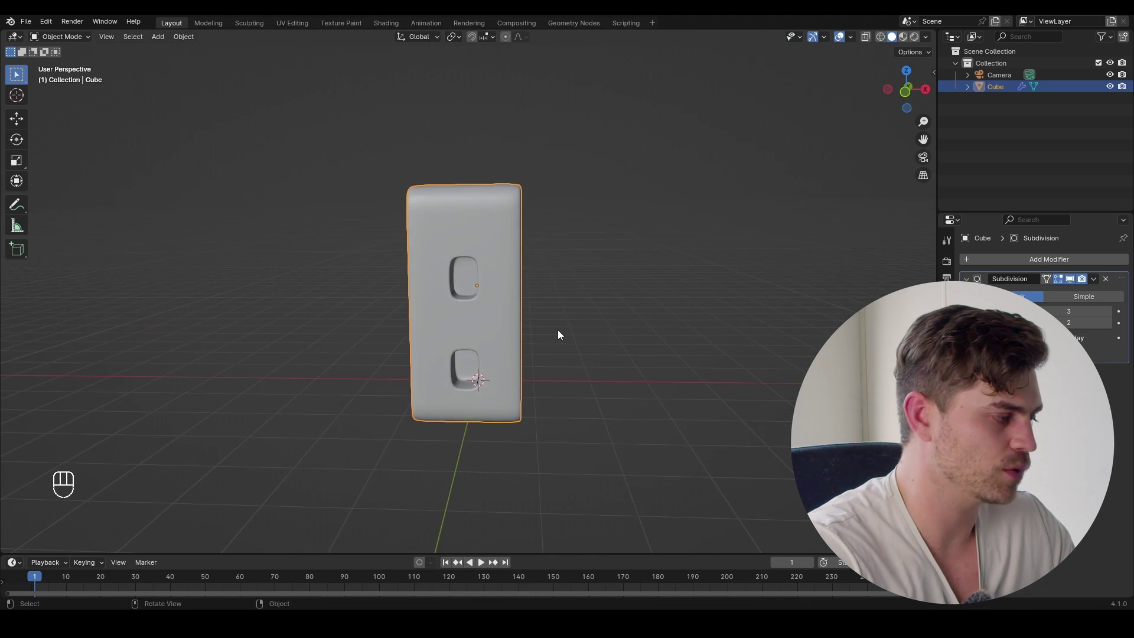
pyautogui.hotkey('ctrl', 's')
# - Add a loop cut close to the box's upper edge and check the shape in Object Mode
pyautogui.moveTo(557, 335); pyautogui.dragTo(494, 339, button='middle')
pyautogui.press('Tab')
pyautogui.moveTo(418, 294); pyautogui.dragTo(722, 282, button='middle')
pyautogui.scroll(2, 440, 308)
pyautogui.hotkey('ctrl', 'r')
pyautogui.click(509, 247)
pyautogui.click(511, 239)
pyautogui.press('Tab')
pyautogui.press('Tab')
# - Add two more loop cuts close to the box's outer edges, checking the shape in Object Mode
pyautogui.hotkey('ctrl', 'r')
pyautogui.click(587, 401)
pyautogui.click(591, 417)
pyautogui.press('Tab')
pyautogui.press('Tab')
pyautogui.click(645, 245)
pyautogui.hotkey('ctrl', 'r')
pyautogui.click(325, 237)
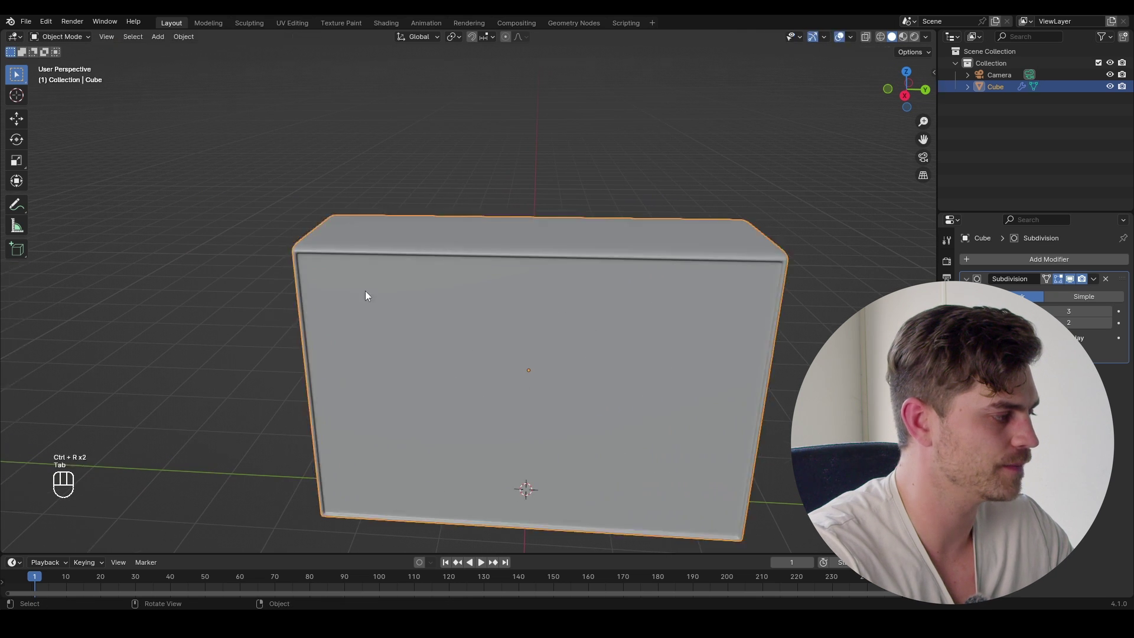
pyautogui.click(306, 242)
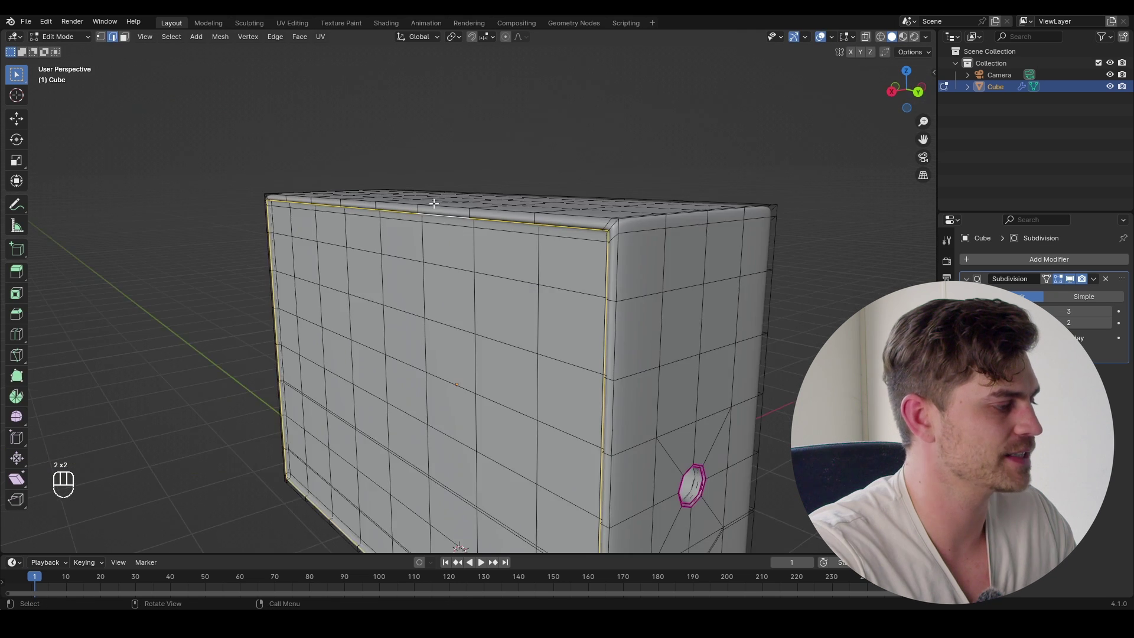
# - Bevel the selected edge loop along the border of the box's broad side
pyautogui.scroll(4, 590, 276)
pyautogui.scroll(-2, 608, 268)
pyautogui.keyDown('shift'); pyautogui.moveTo(607, 268); pyautogui.dragTo(598, 274, button='middle'); pyautogui.keyUp('shift')
pyautogui.hotkey('ctrl', 'b')
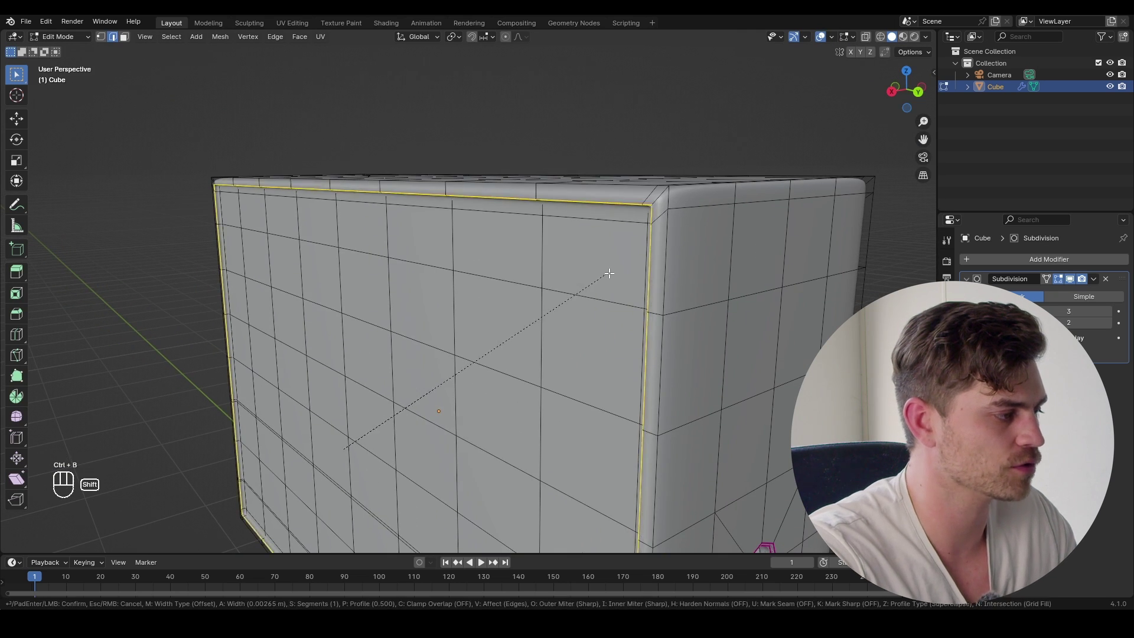